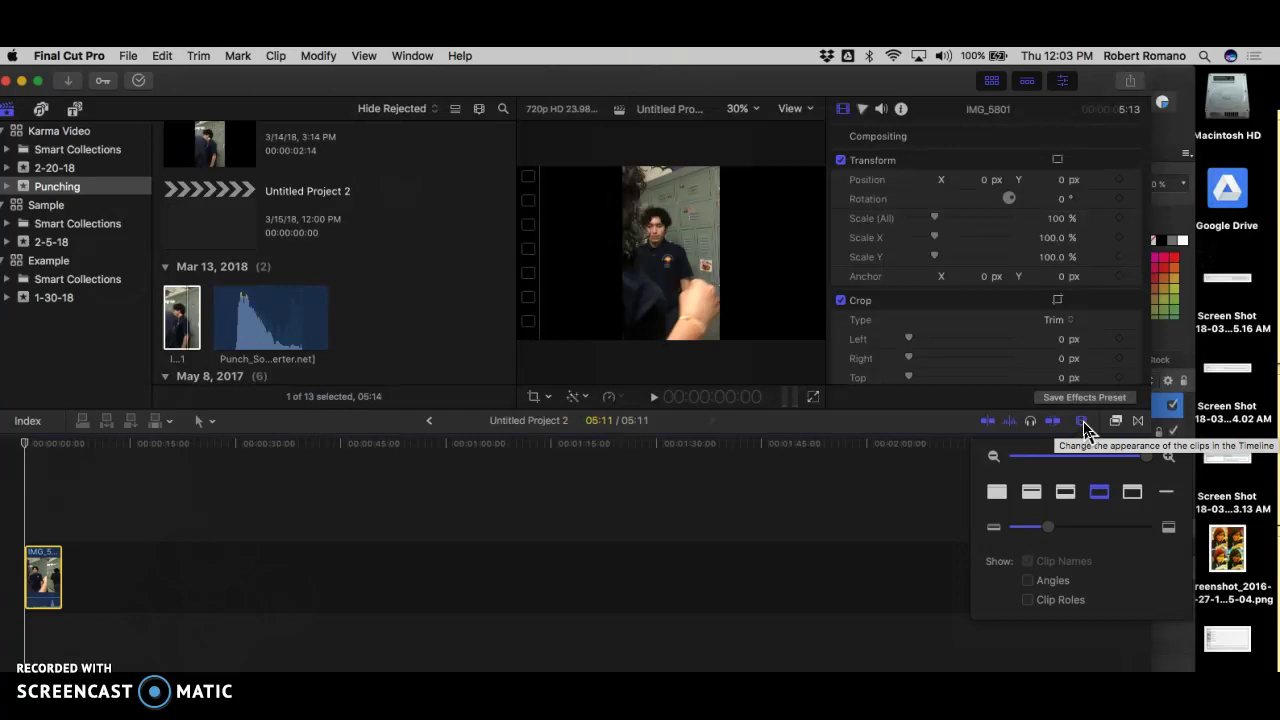
Split the IMG_5801 timeline clip with the Blade tool at about 2:02 and 2:23.
left_click_drag(1150, 457, 1096, 495)
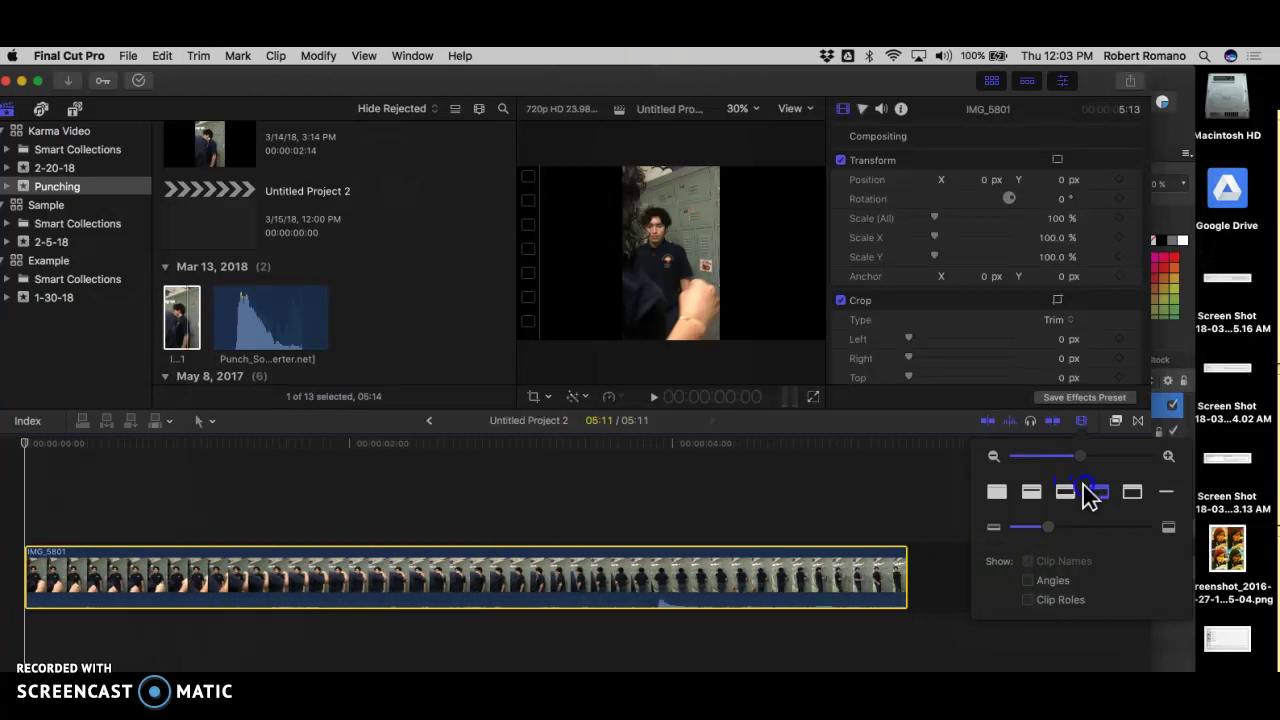
left_click(798, 537)
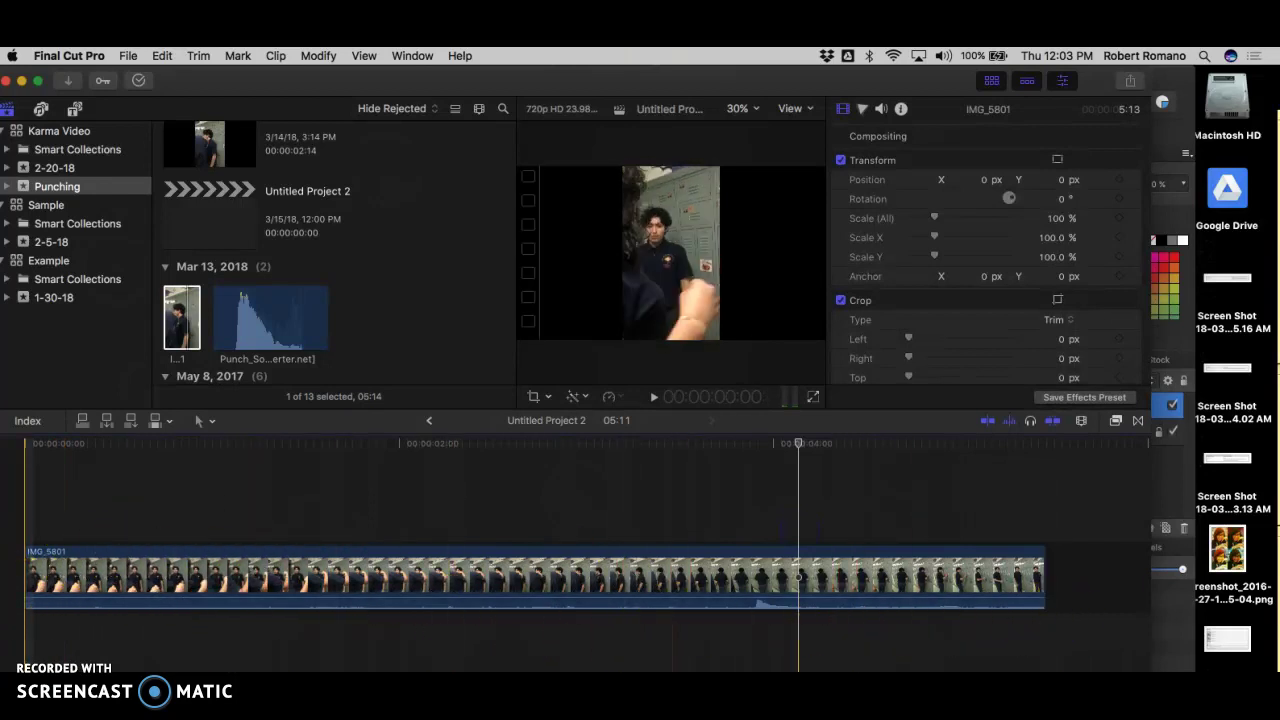
left_click(203, 424)
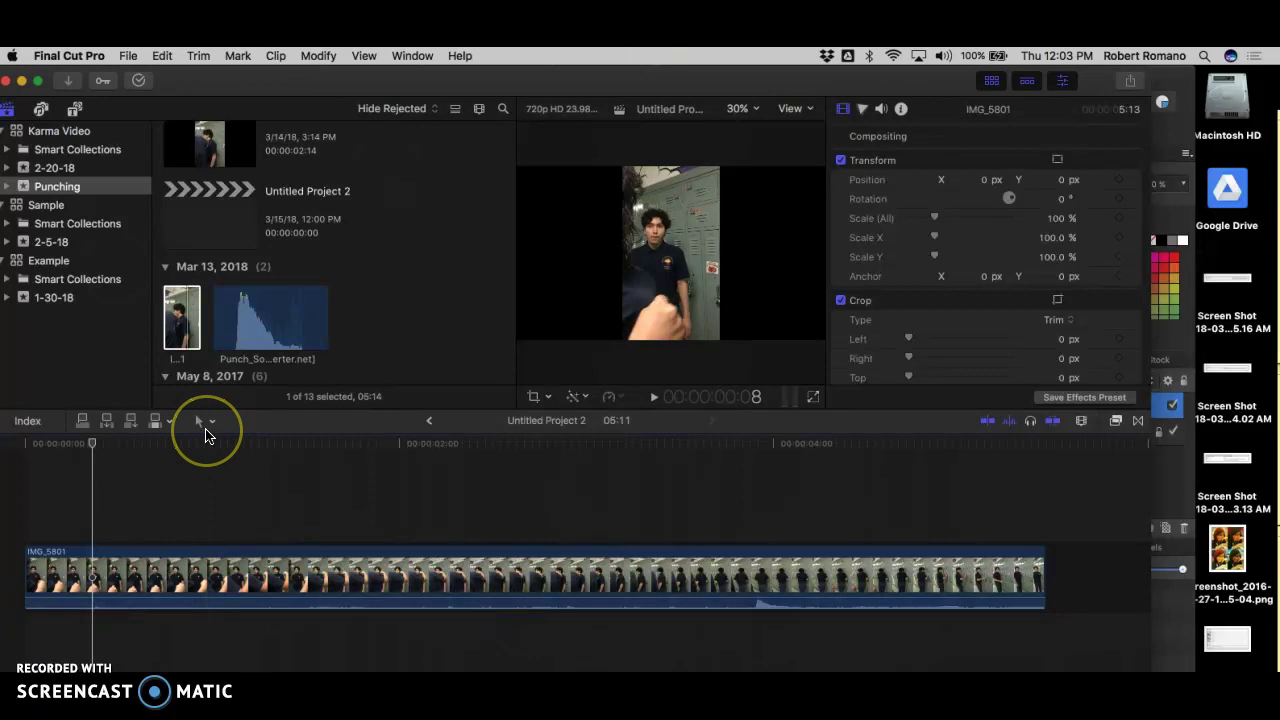
left_click(205, 434)
left_click(212, 424)
left_click(204, 436)
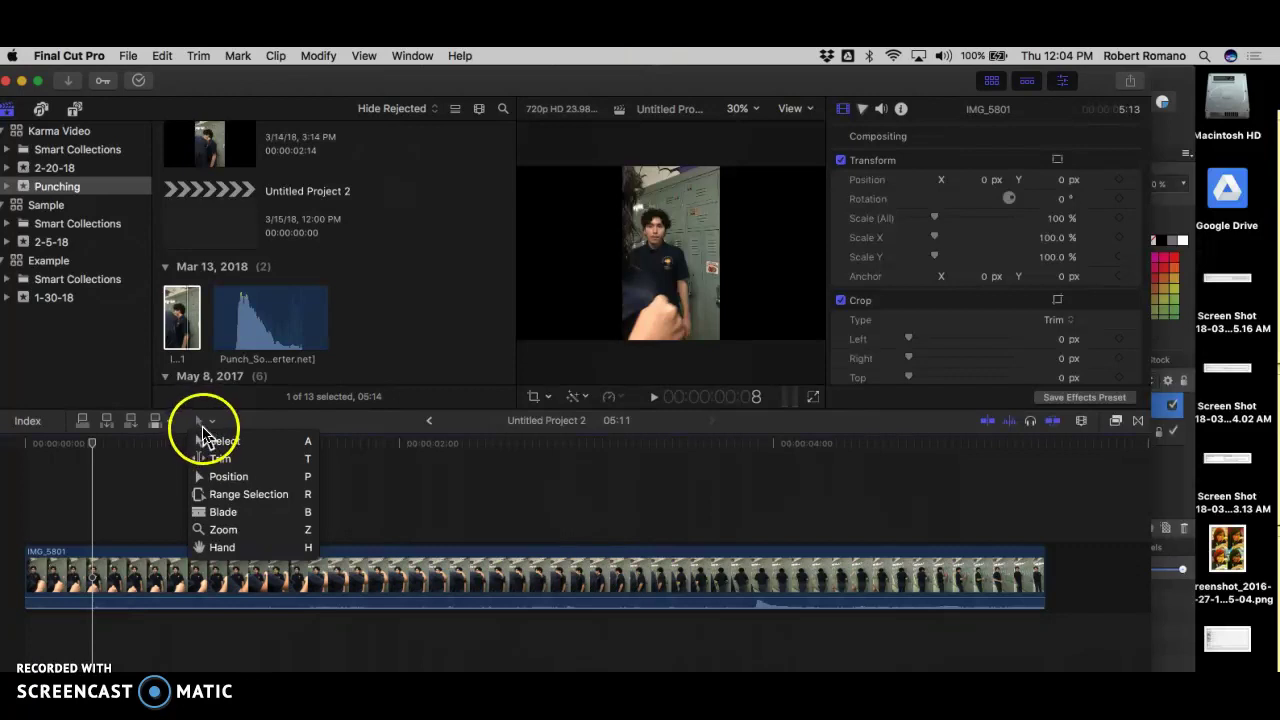
left_click(224, 518)
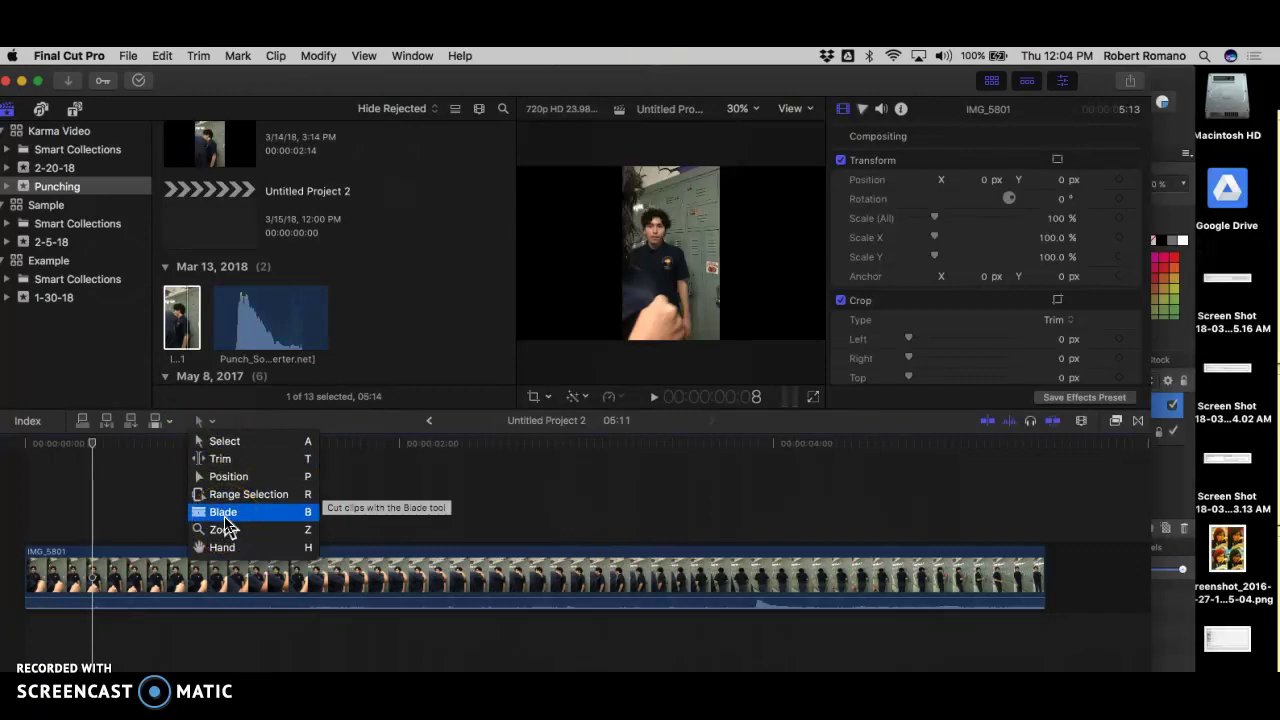
left_click(224, 516)
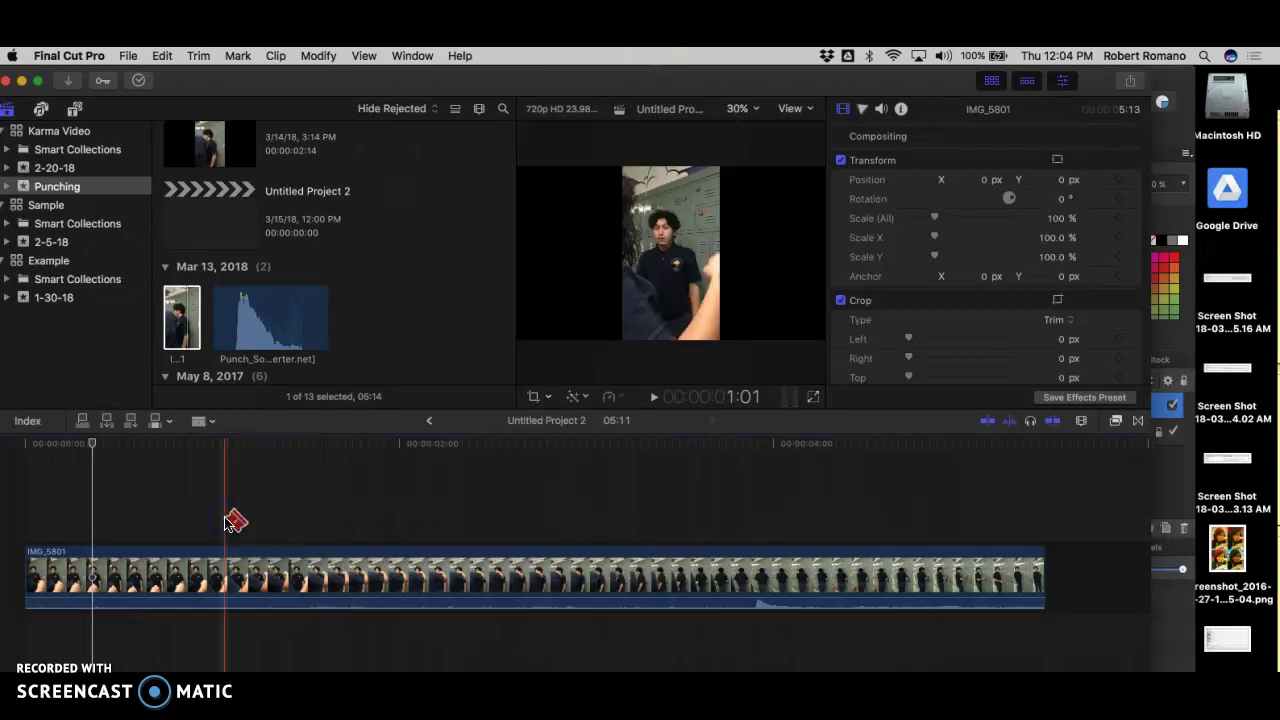
left_click(269, 513)
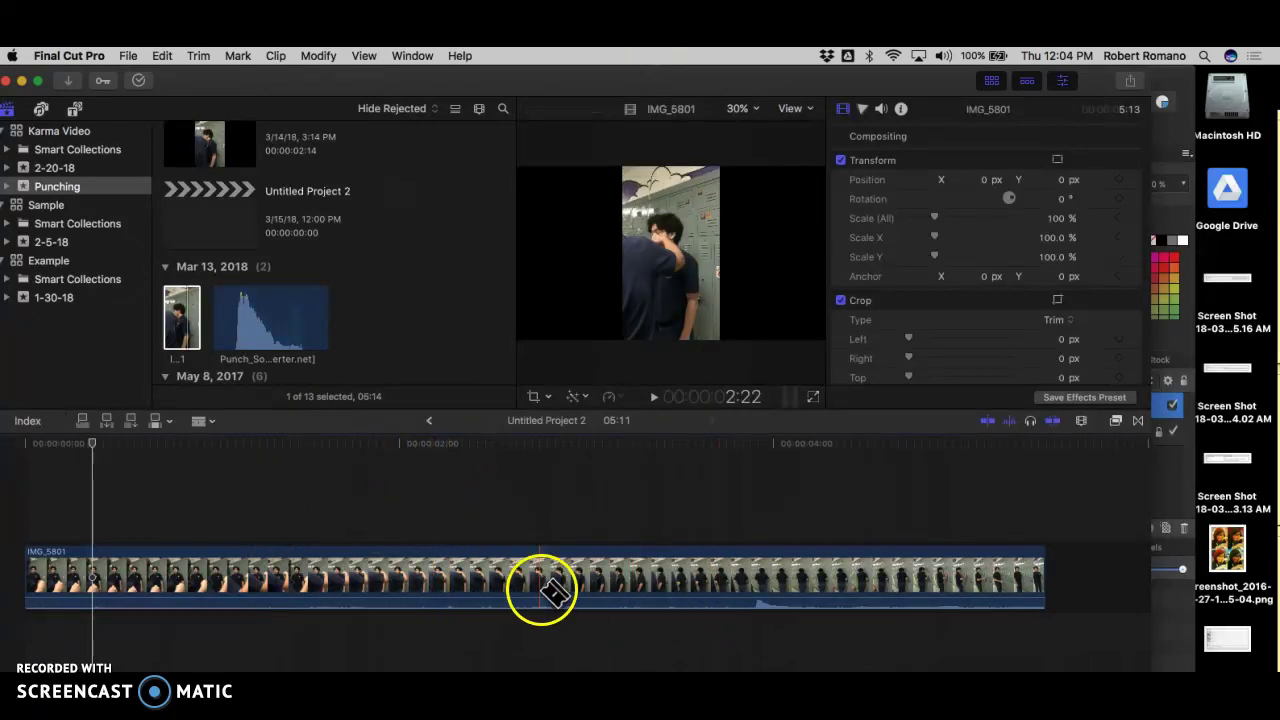
left_click(416, 580)
left_click(416, 580)
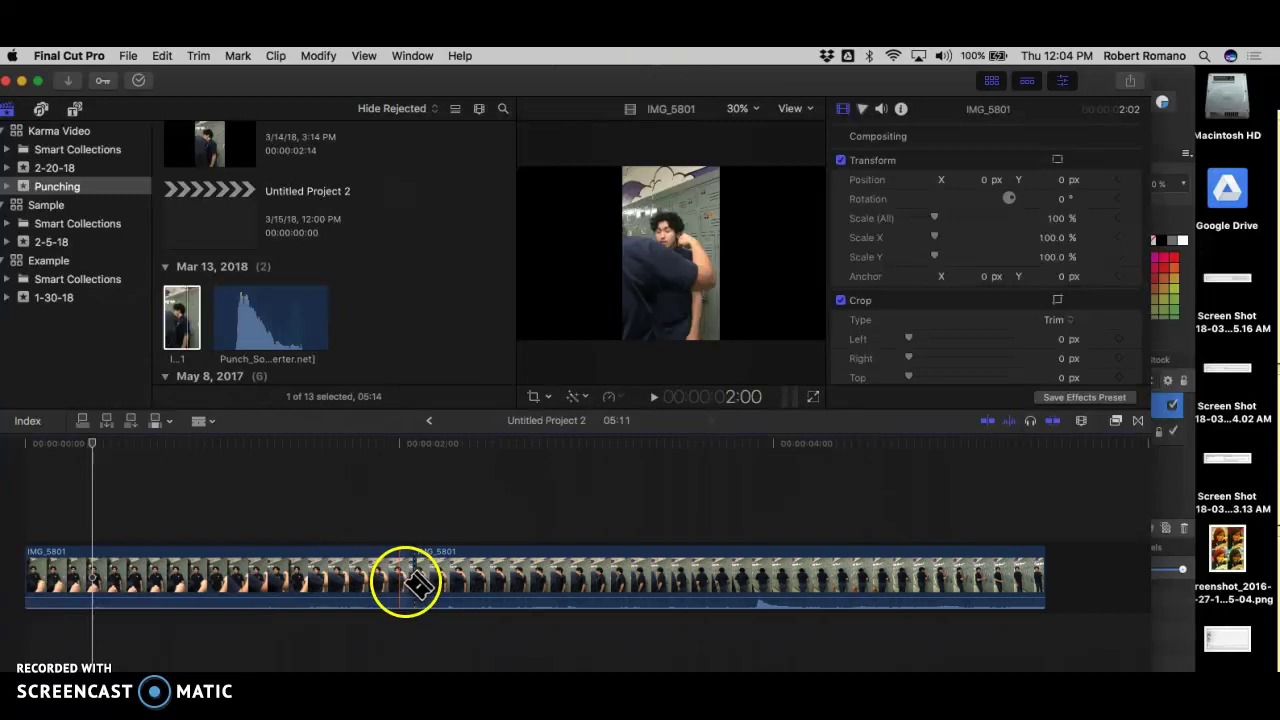
left_click_drag(420, 581, 582, 569)
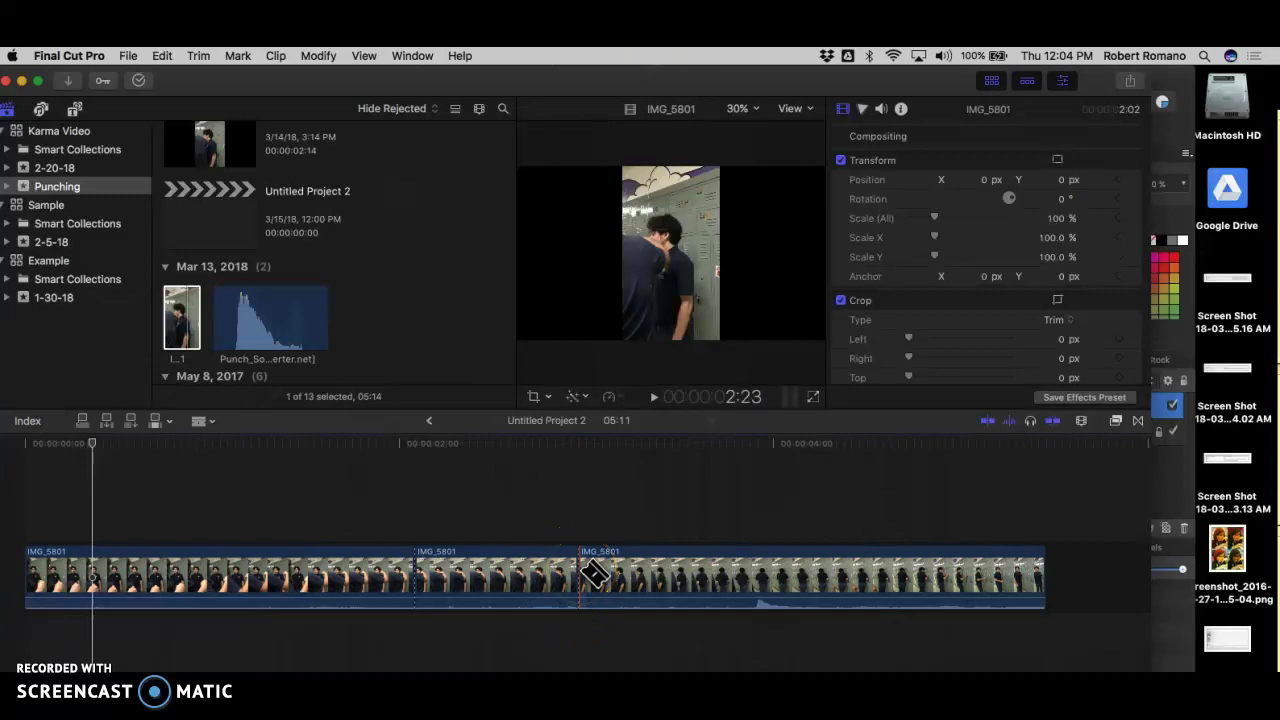
Select the first segment of the split clip and retime it to Fast 4x.
left_click(203, 421)
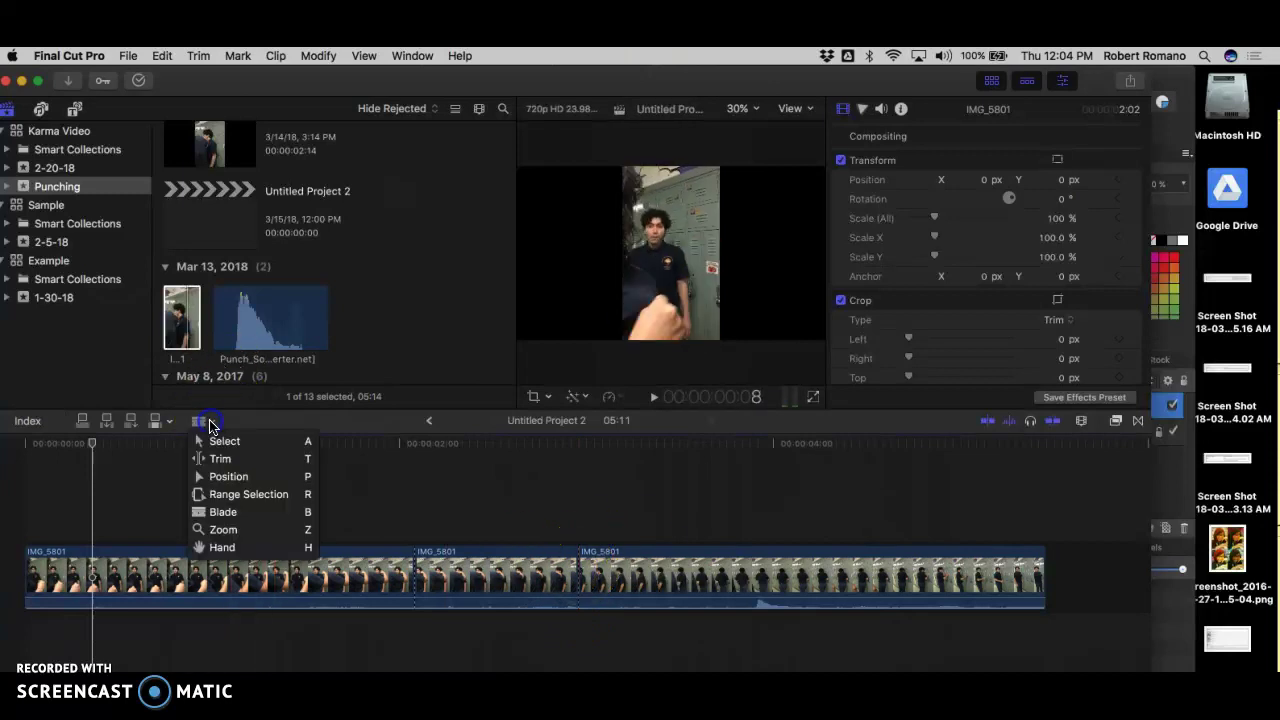
left_click(265, 445)
left_click_drag(251, 488, 314, 568)
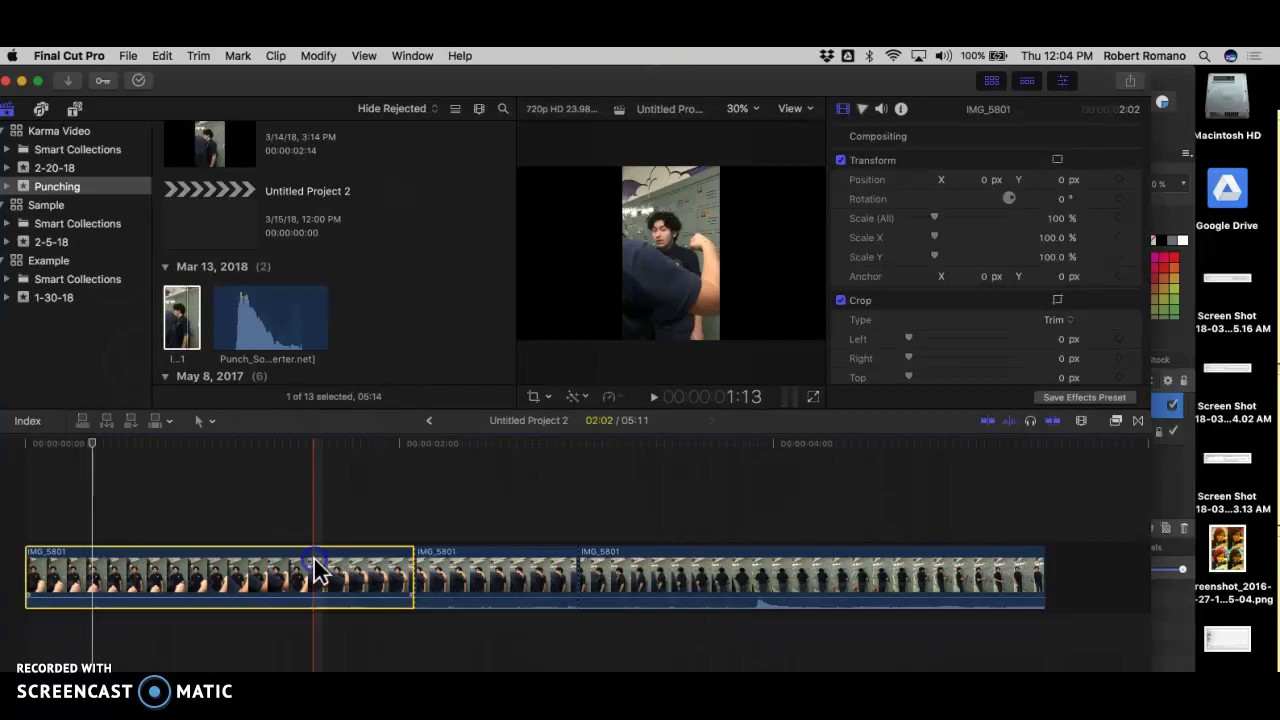
left_click(616, 400)
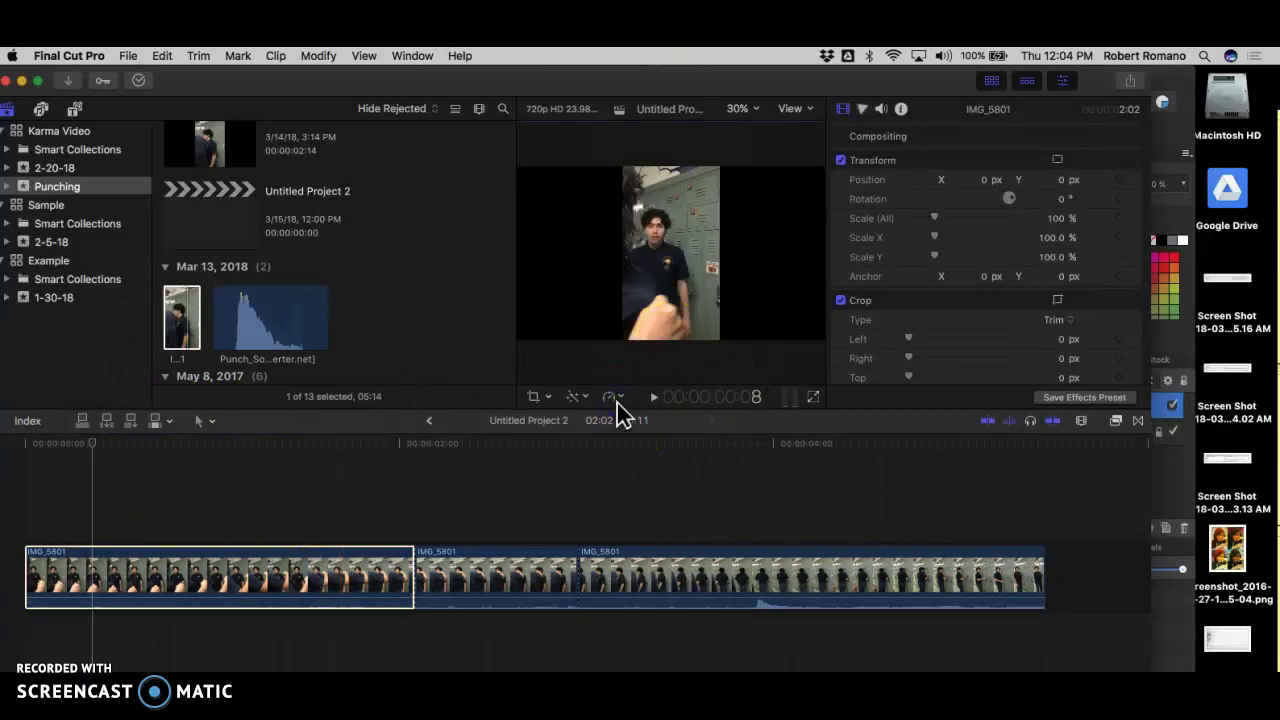
left_click(614, 400)
mouse_move(626, 425)
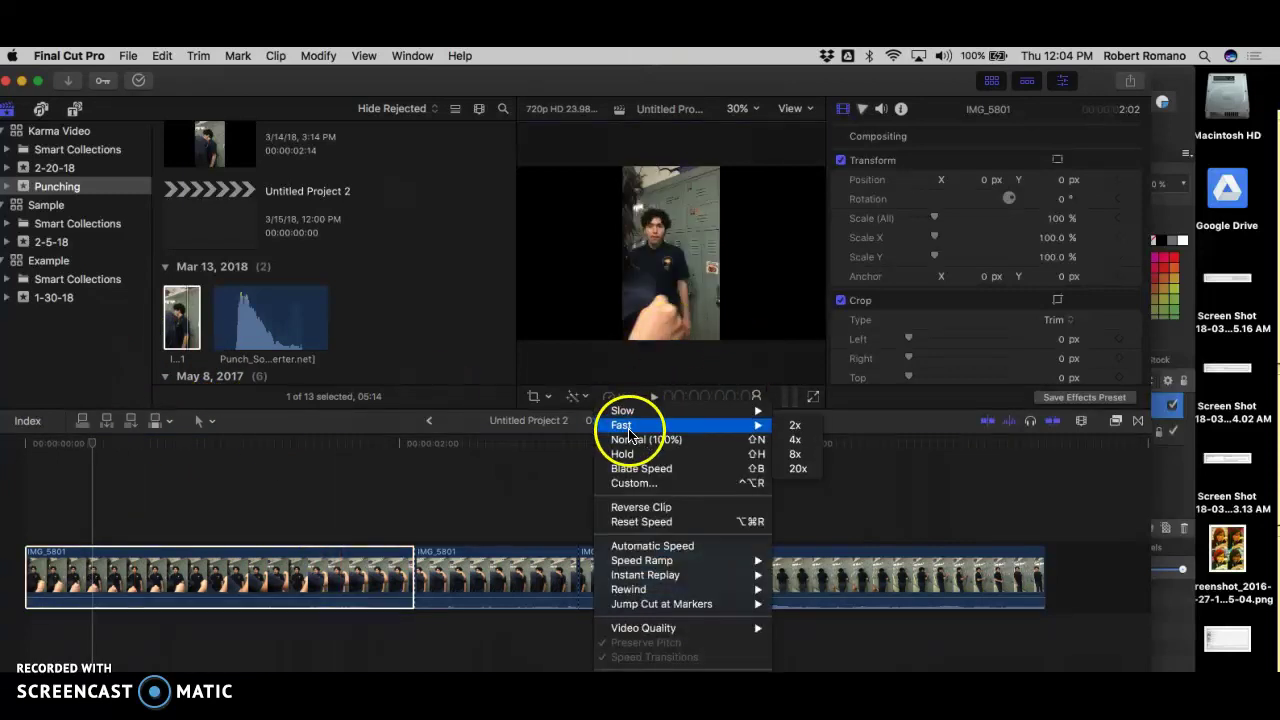
left_click(795, 440)
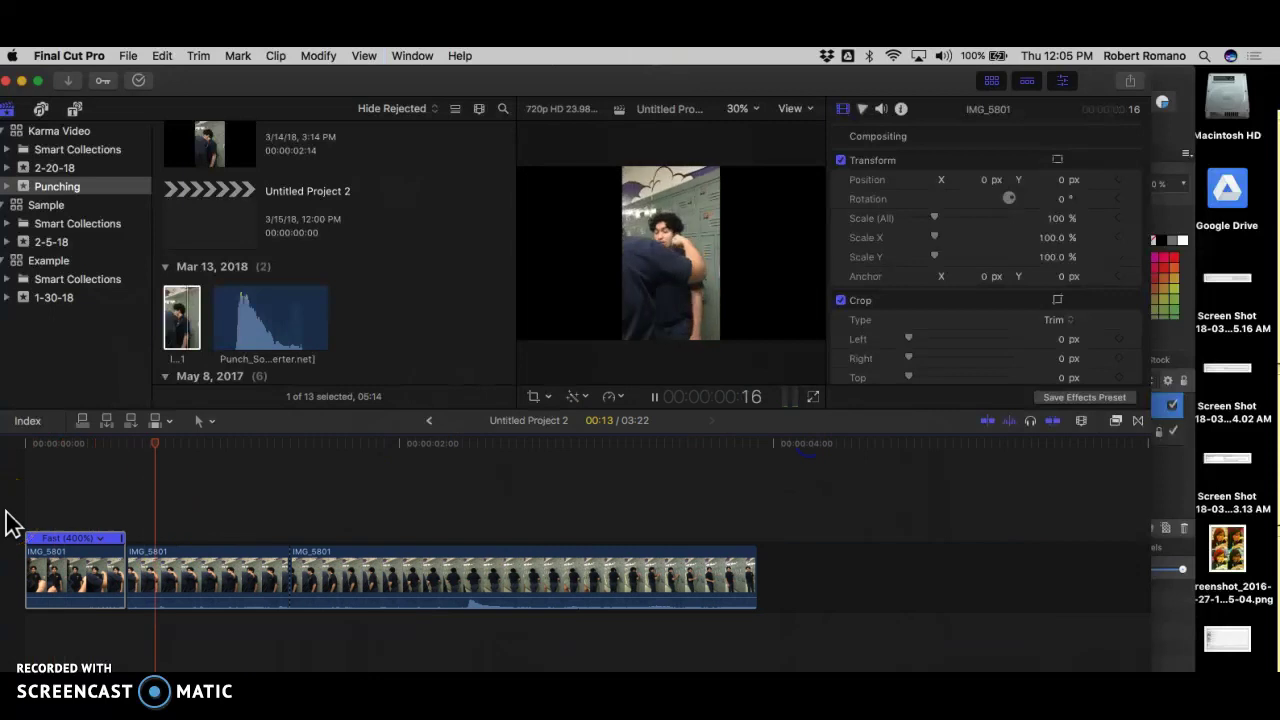
Play the sequence from its beginning to review the sped-up first segment.
key("space")
left_click(38, 500)
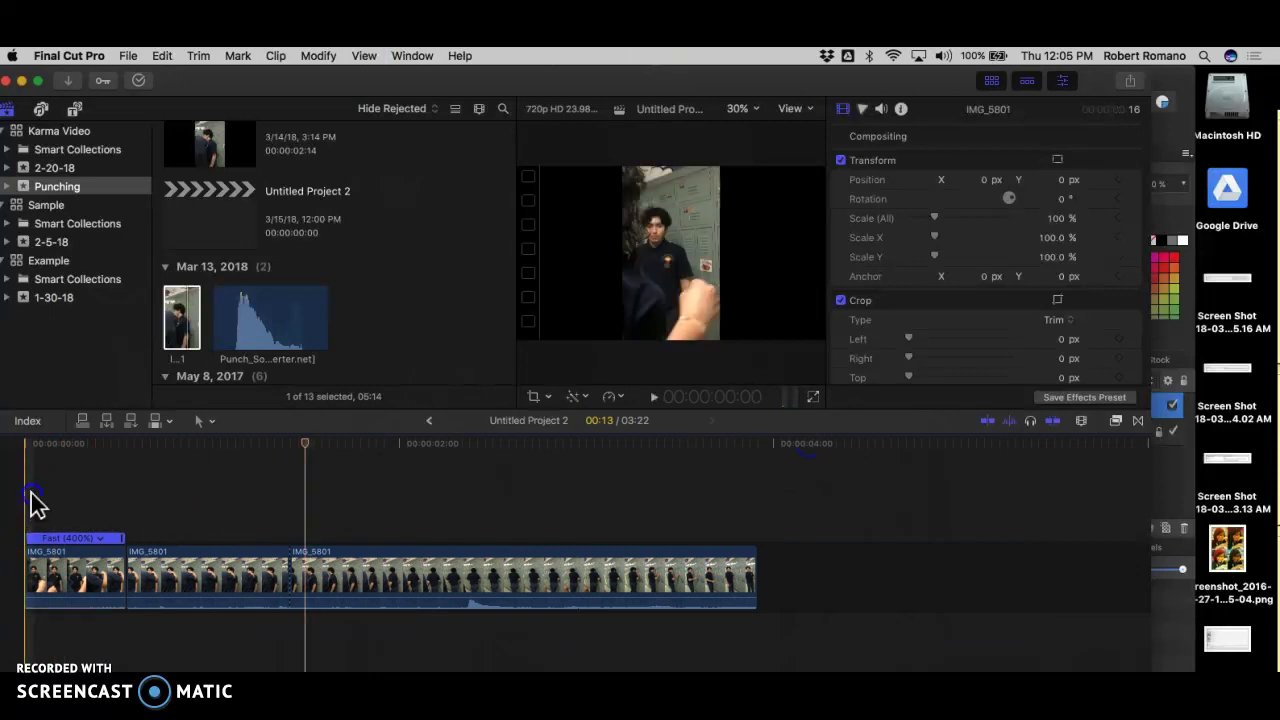
key("space")
left_click(35, 505)
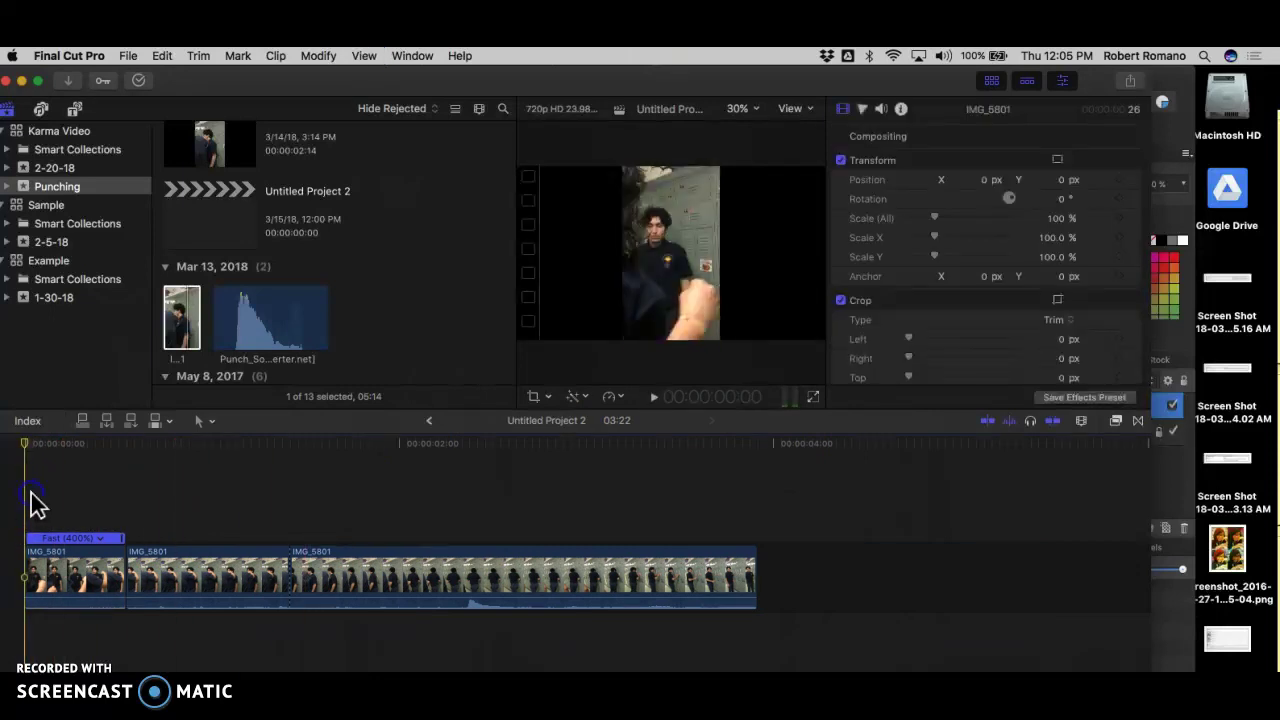
key("space")
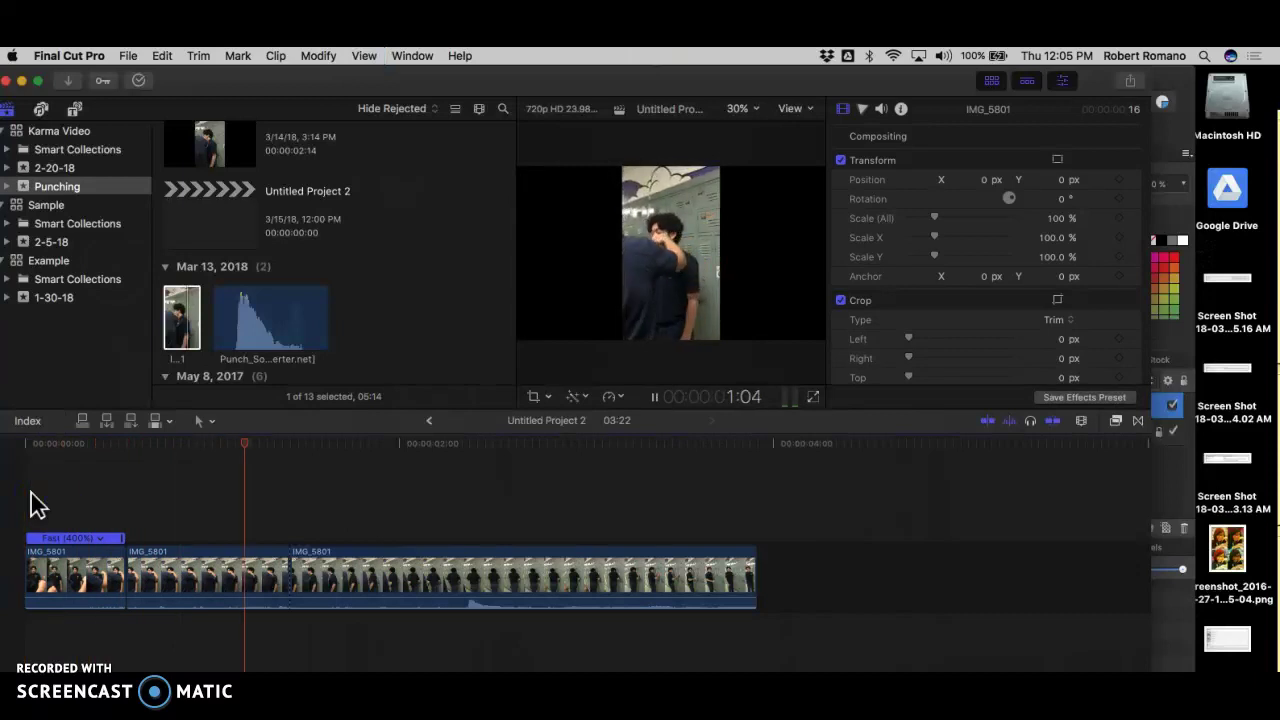
key("space")
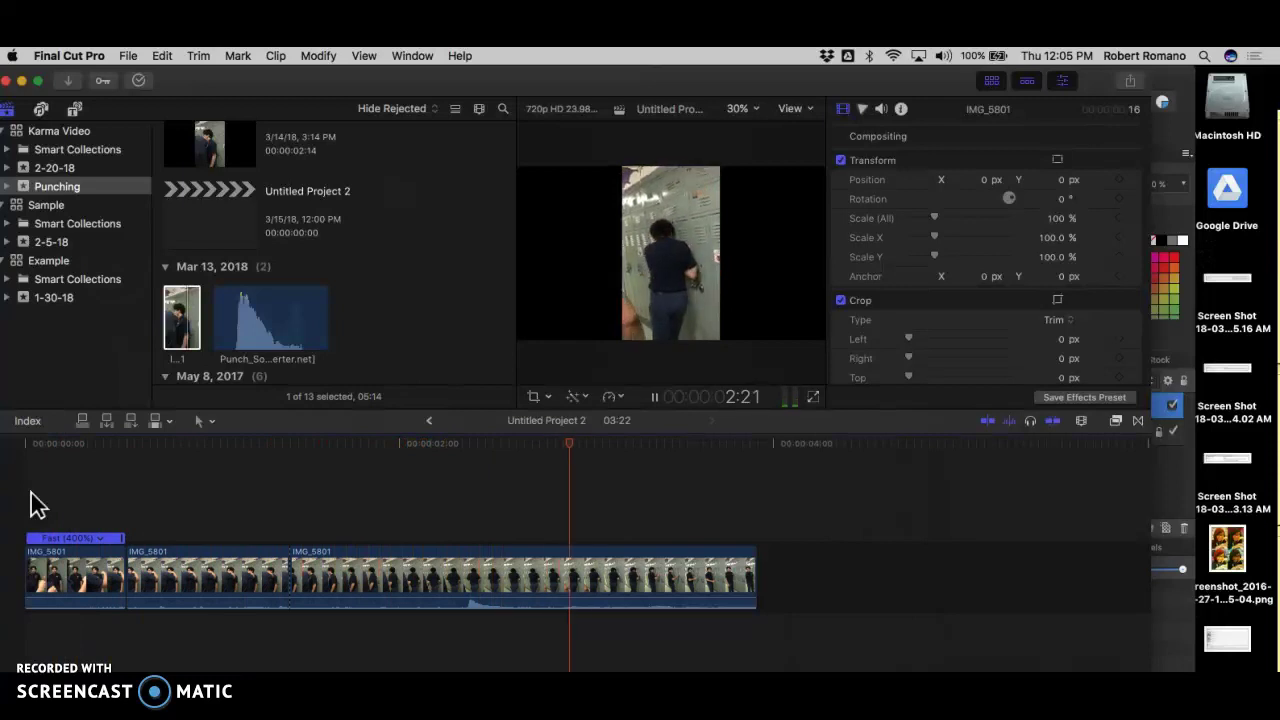
Select the last segment of the split clip and retime it to Fast 2x.
left_click(449, 612)
left_click(640, 130)
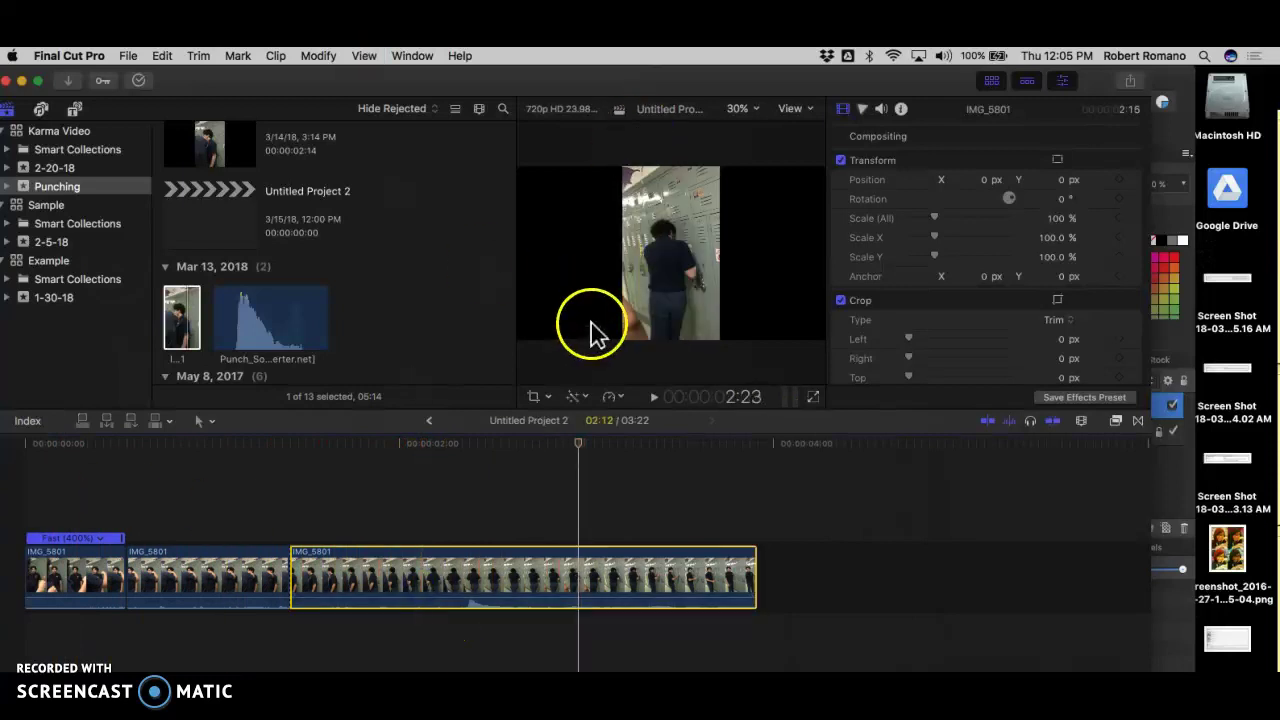
left_click(609, 397)
mouse_move(715, 425)
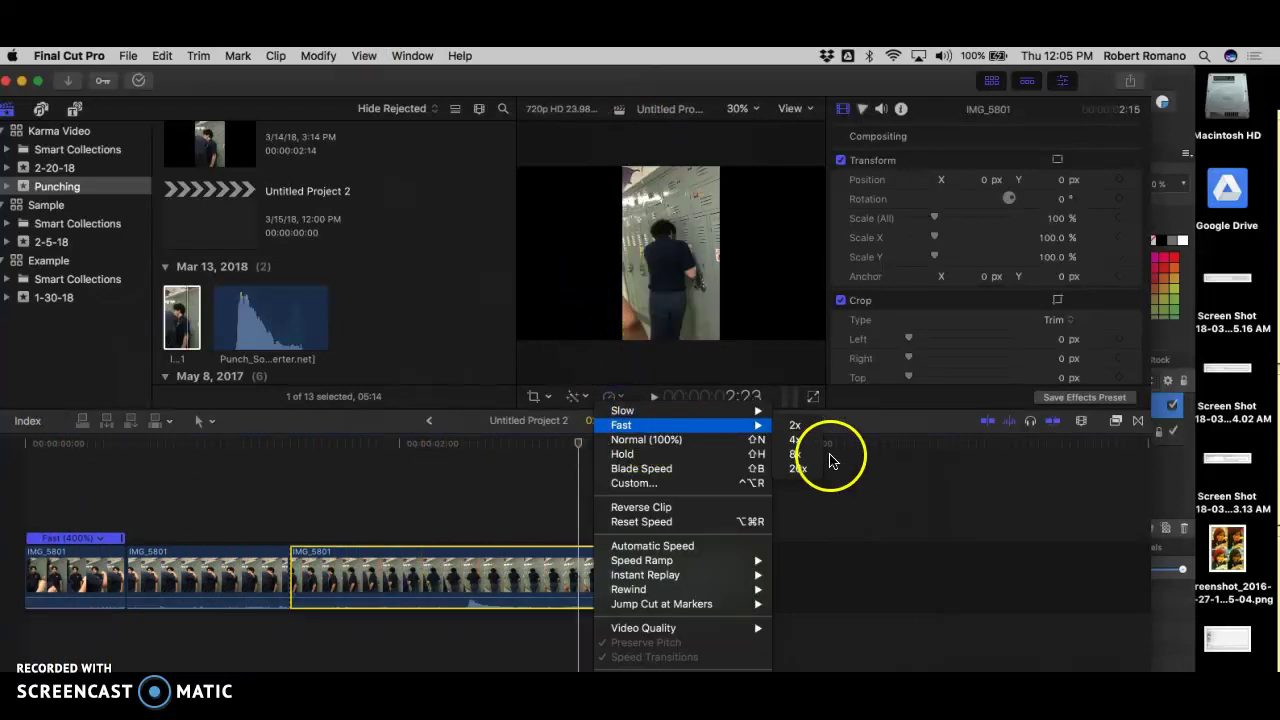
left_click(795, 425)
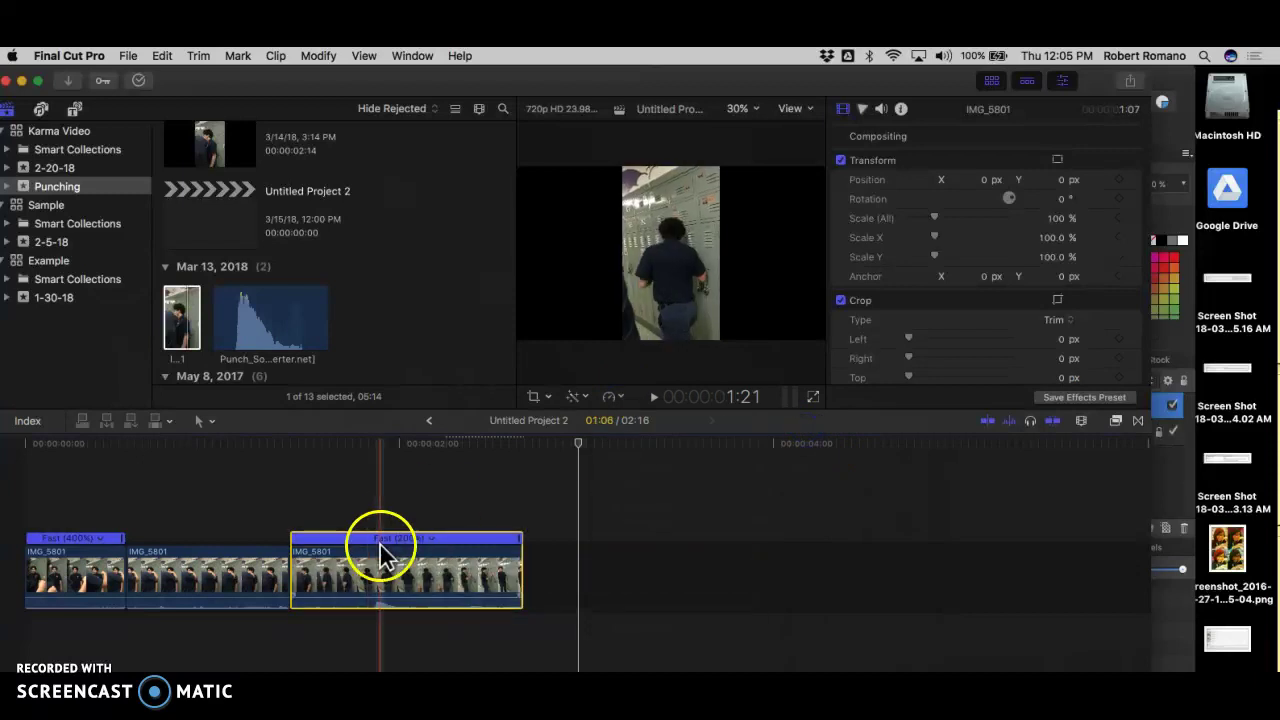
Play the sequence from the start and trim about 9 frames off the end of the last segment.
key("Home")
left_click(20, 500)
key("space")
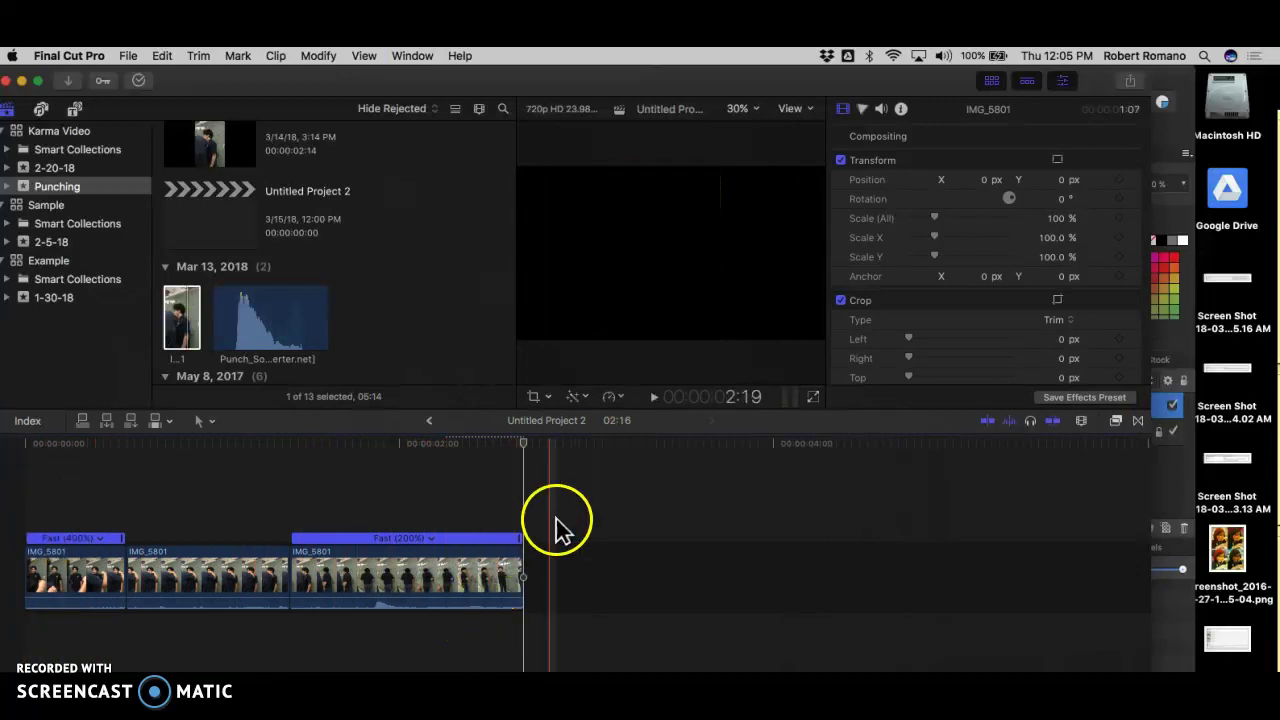
left_click_drag(522, 593, 451, 600)
Replay the trimmed sequence several times to check the pacing of the three segments.
key("space")
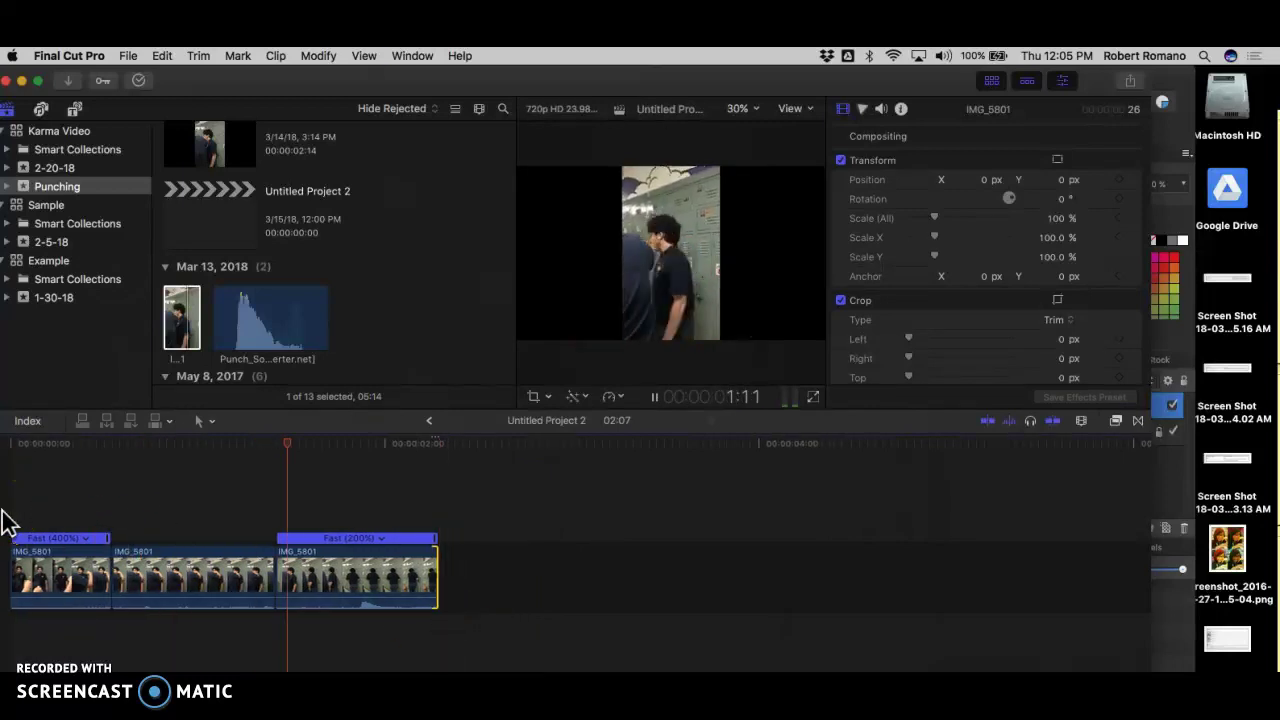
left_click(16, 525)
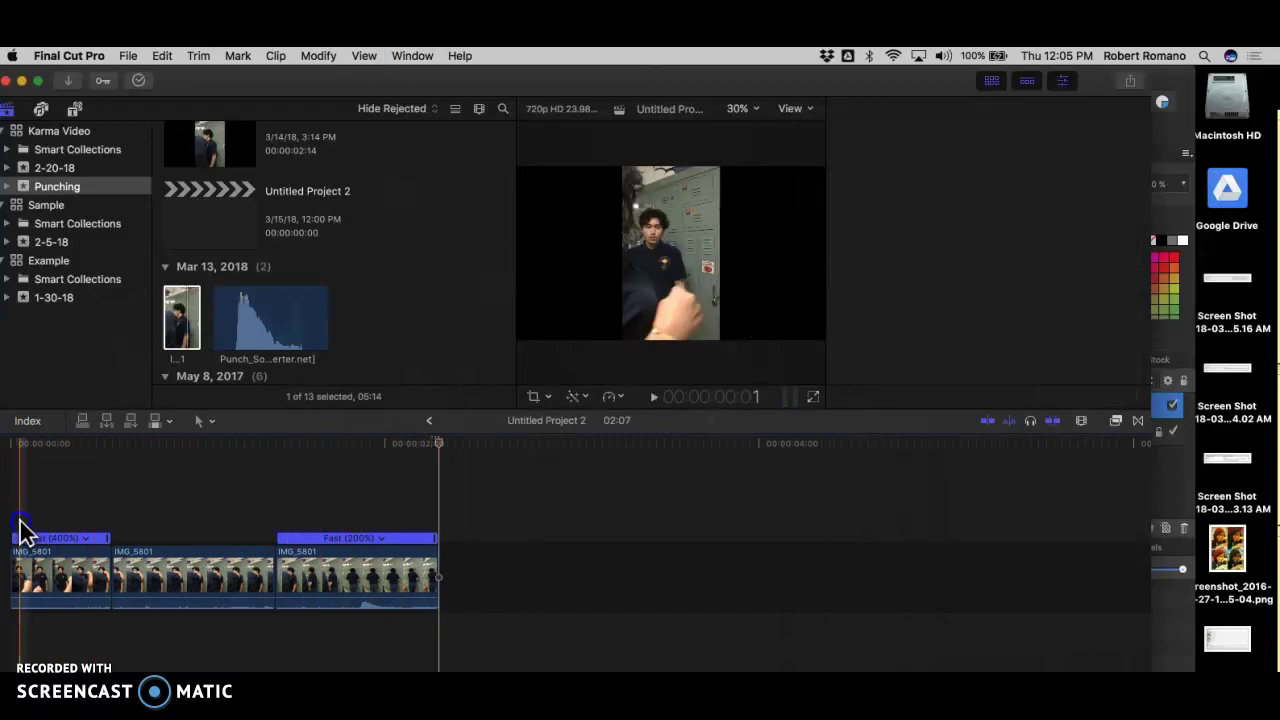
left_click(15, 525)
key("space")
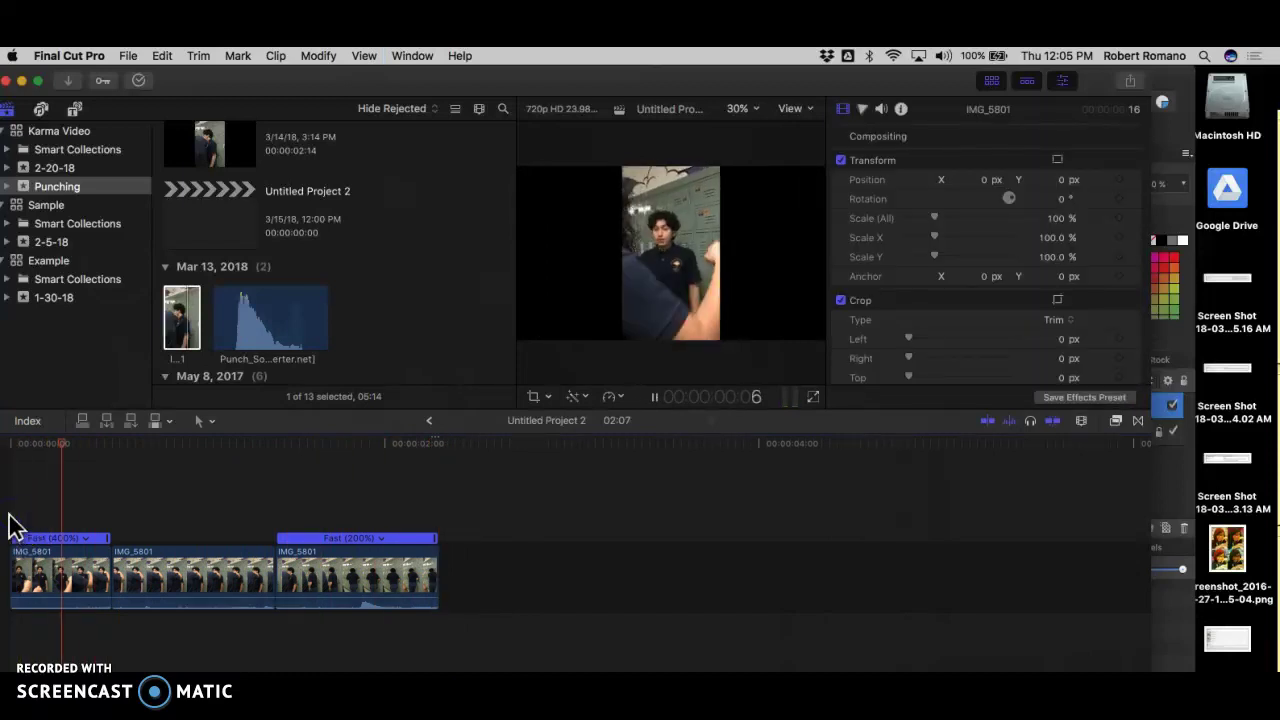
left_click(170, 580)
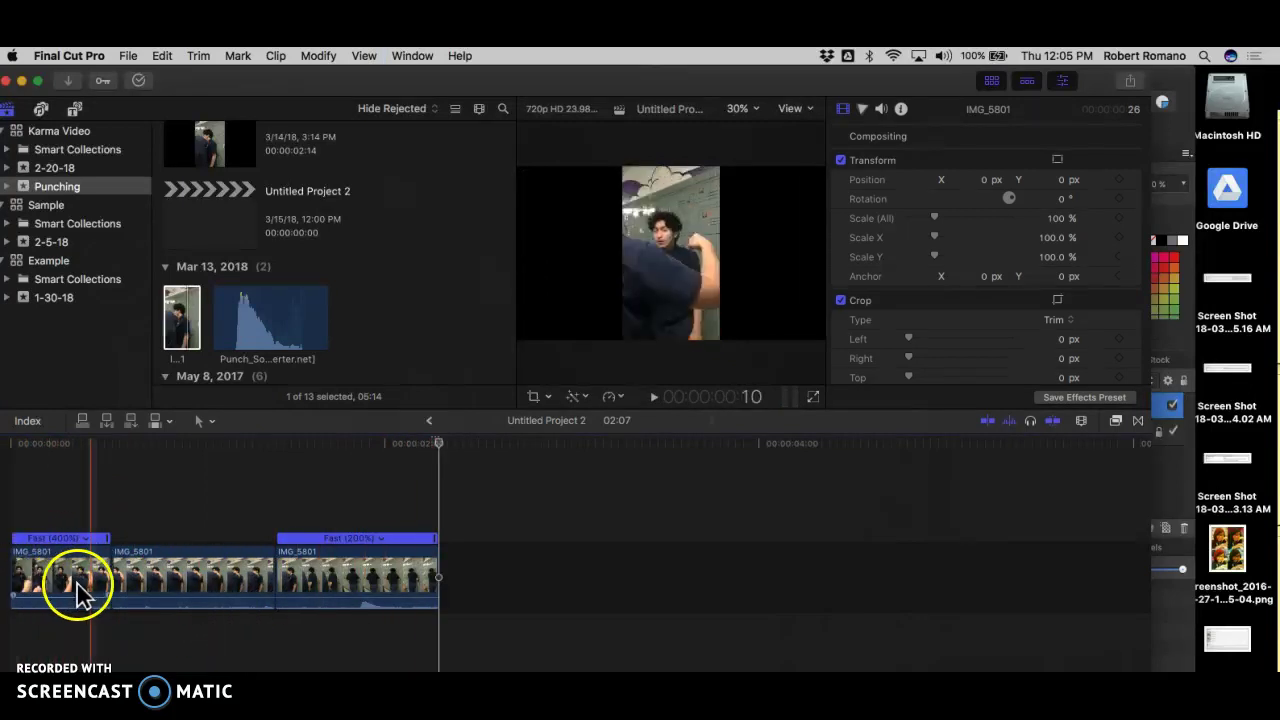
key("space")
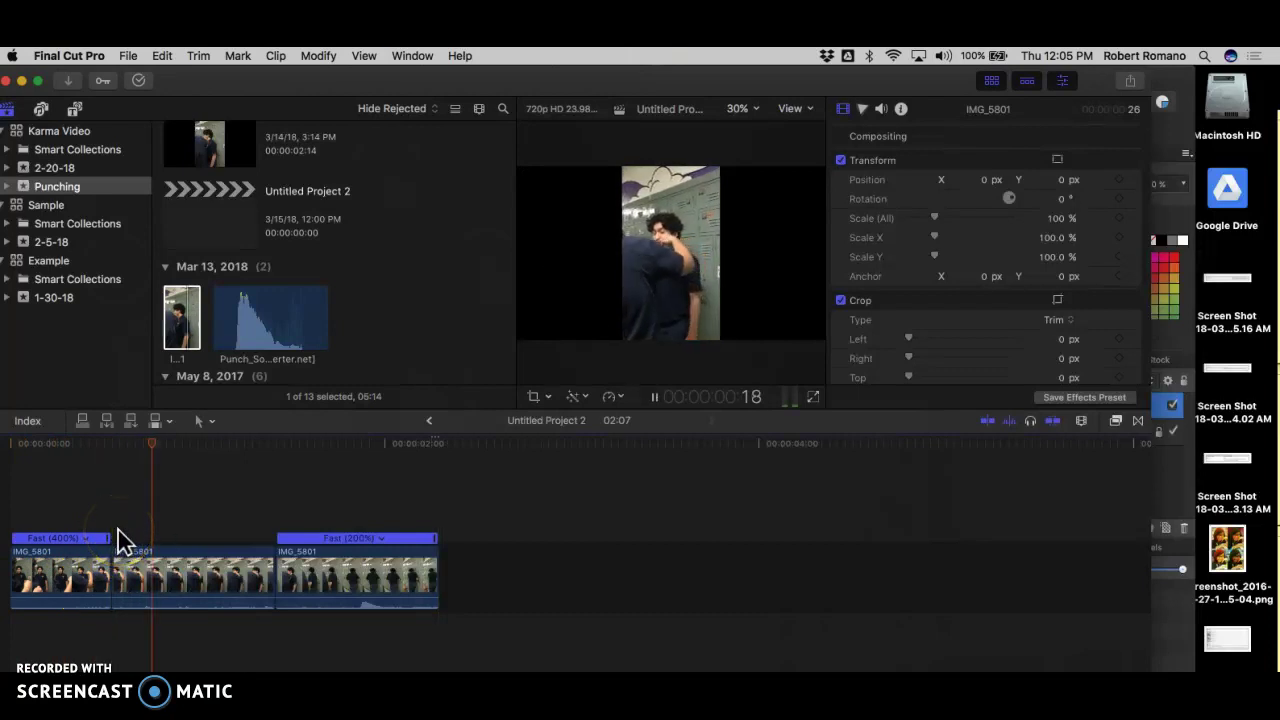
key("space")
left_click(277, 482)
key("space")
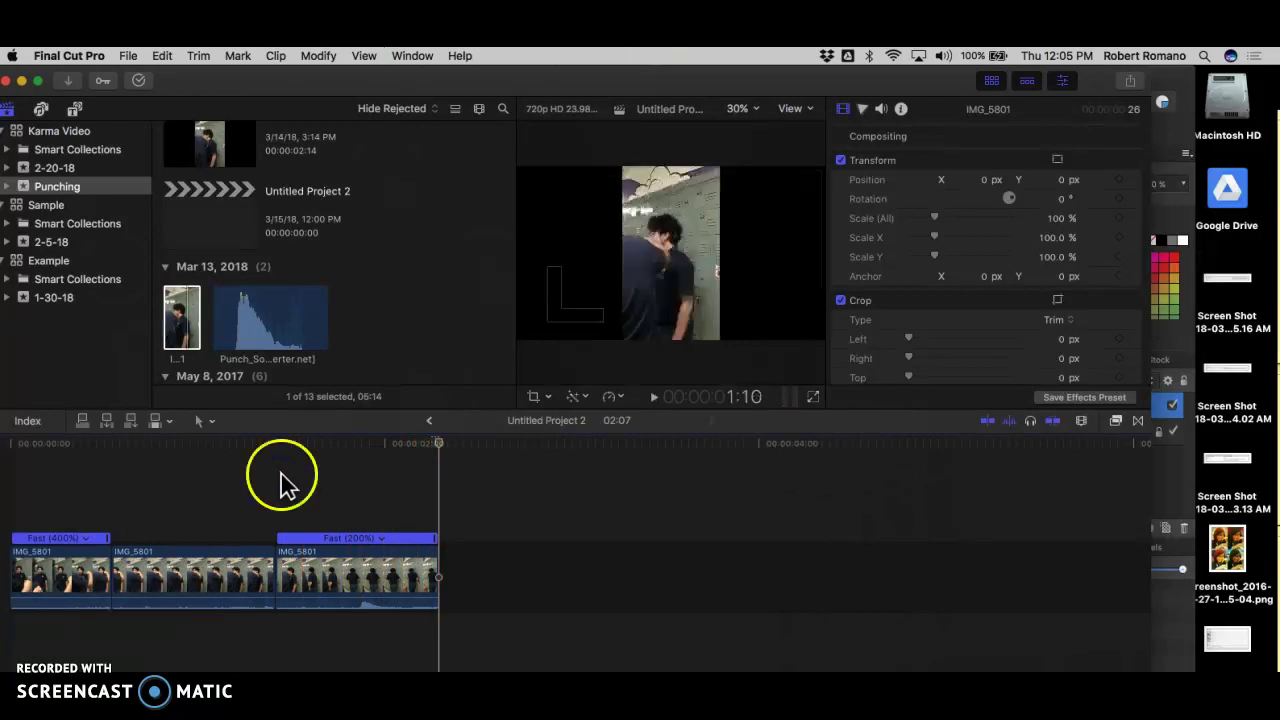
Open the Sound Effects library and display the Animals category of the Final Cut Pro Sound Effects.
left_click(309, 201)
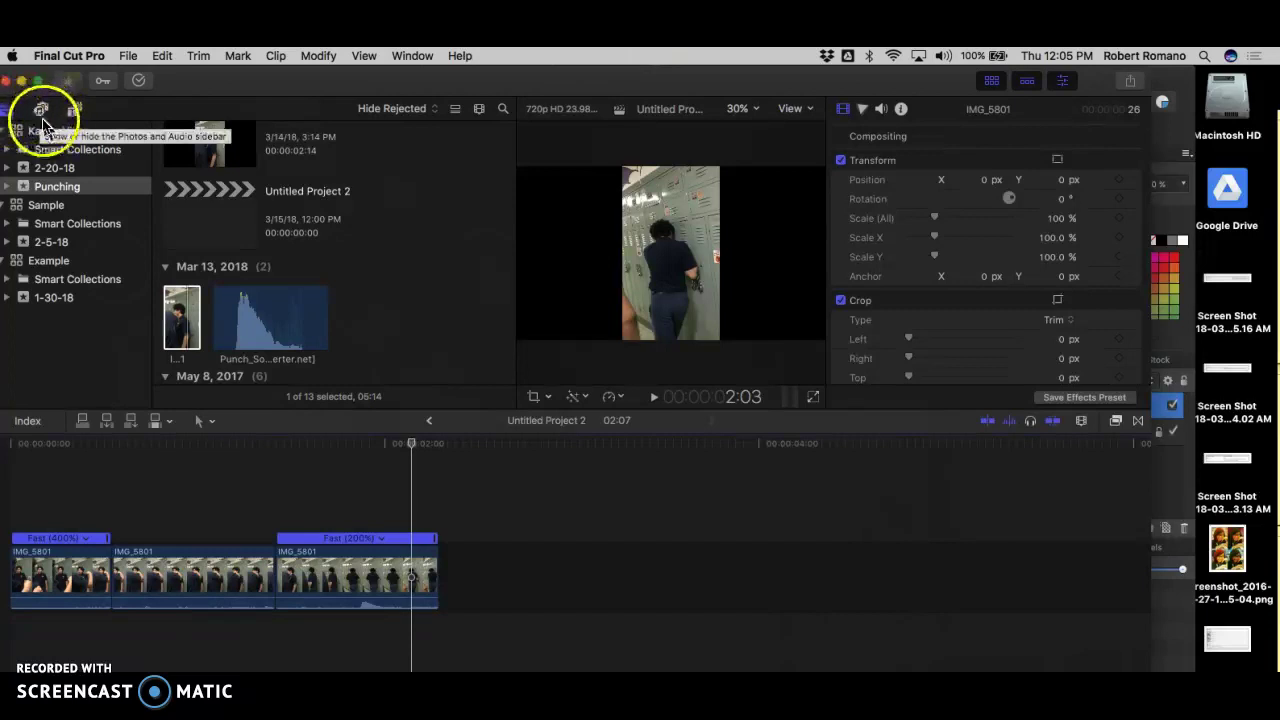
left_click(41, 110)
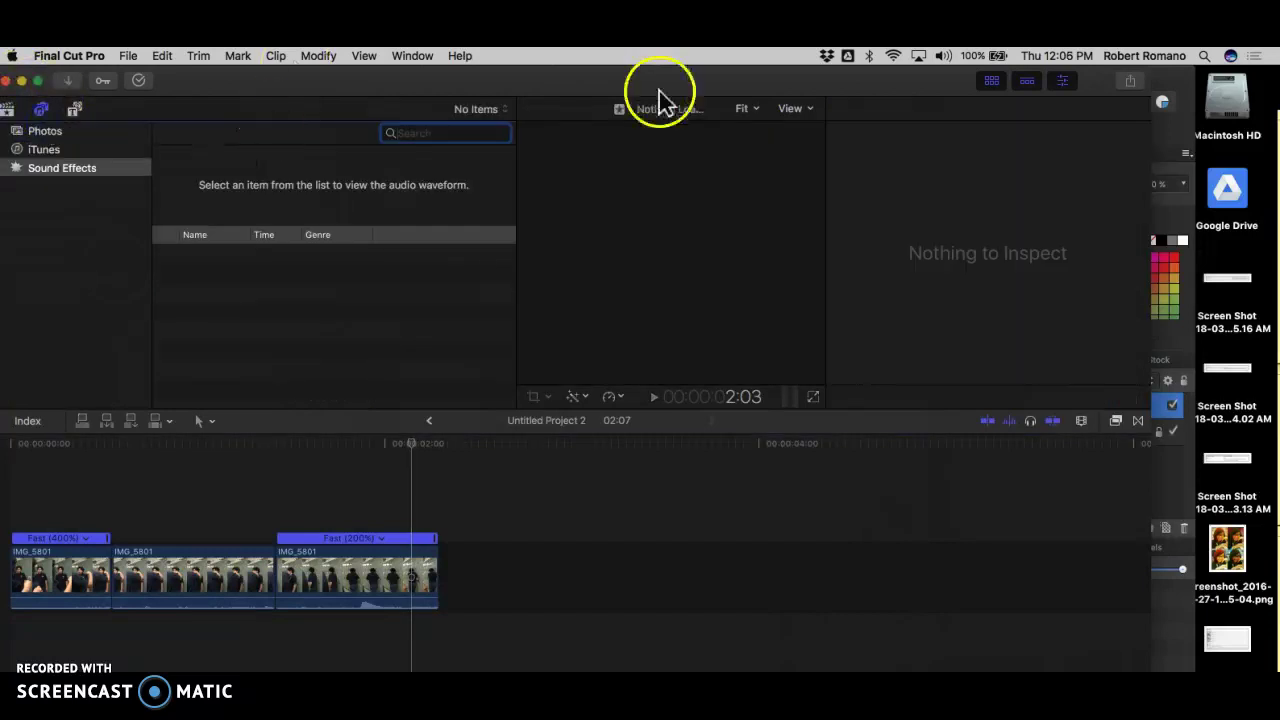
left_click(478, 108)
left_click(366, 194)
left_click(463, 110)
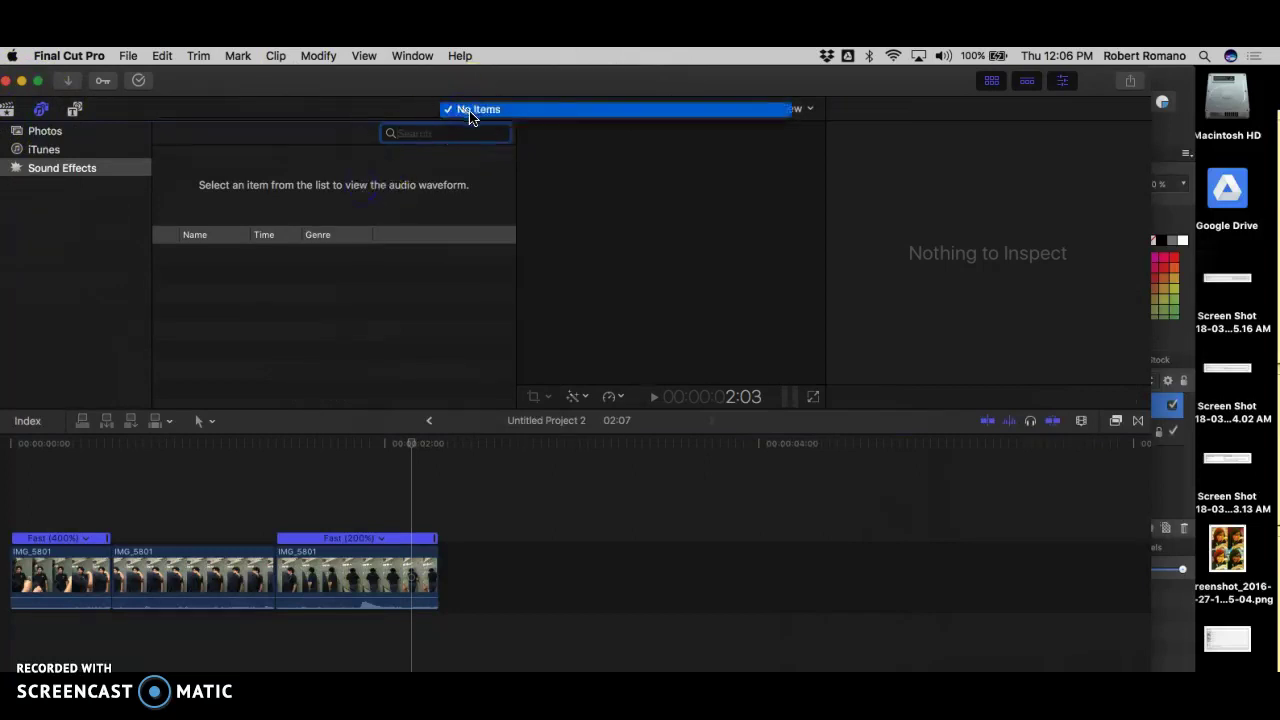
left_click(130, 162)
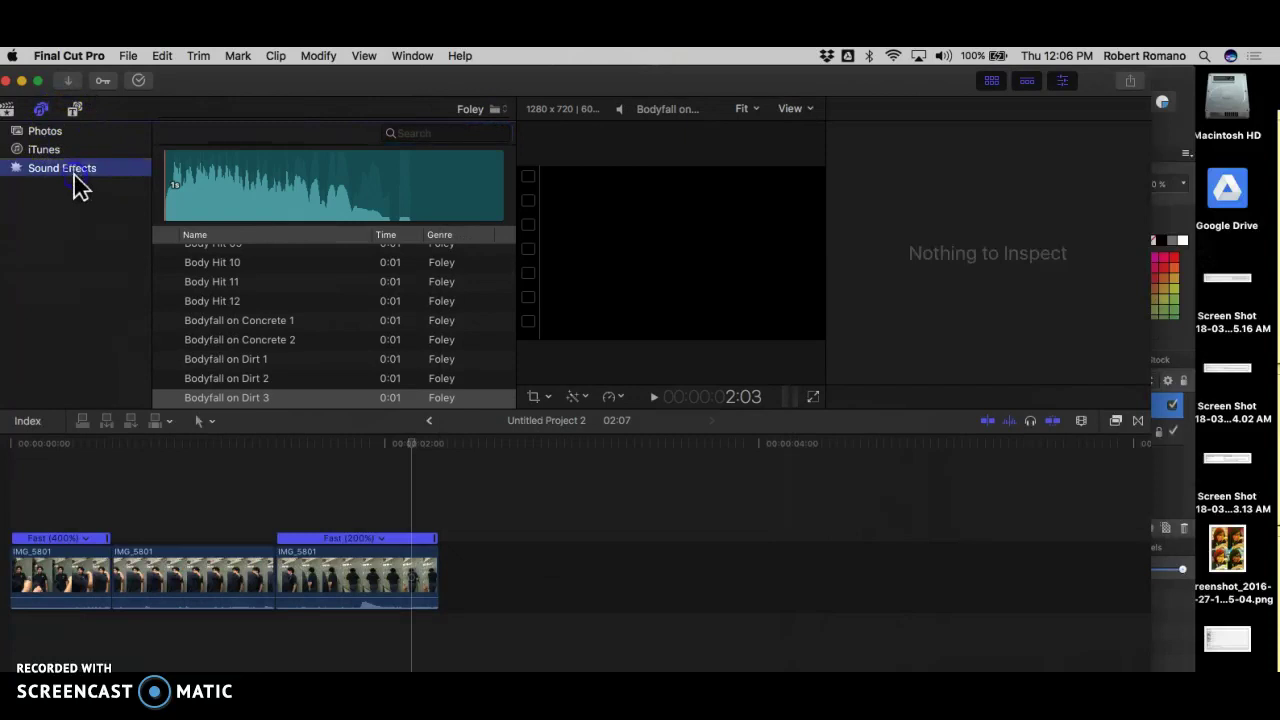
left_click(490, 110)
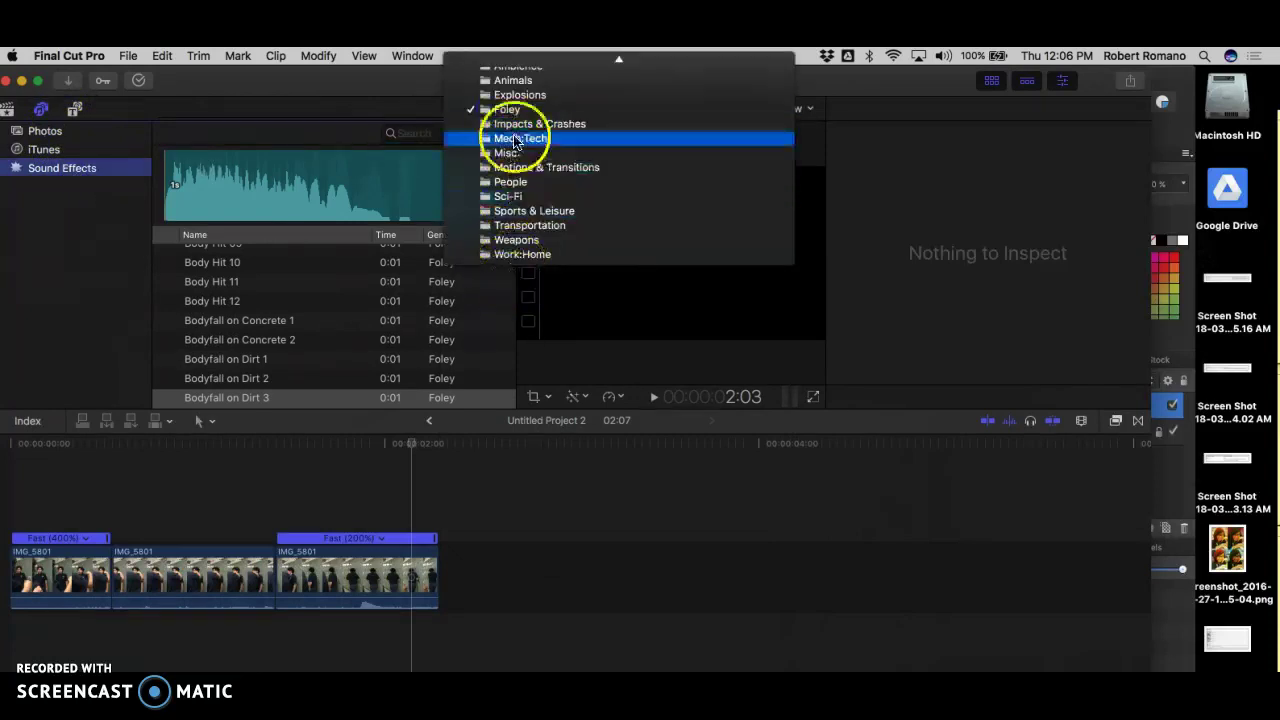
scroll(516, 137, "up", 5)
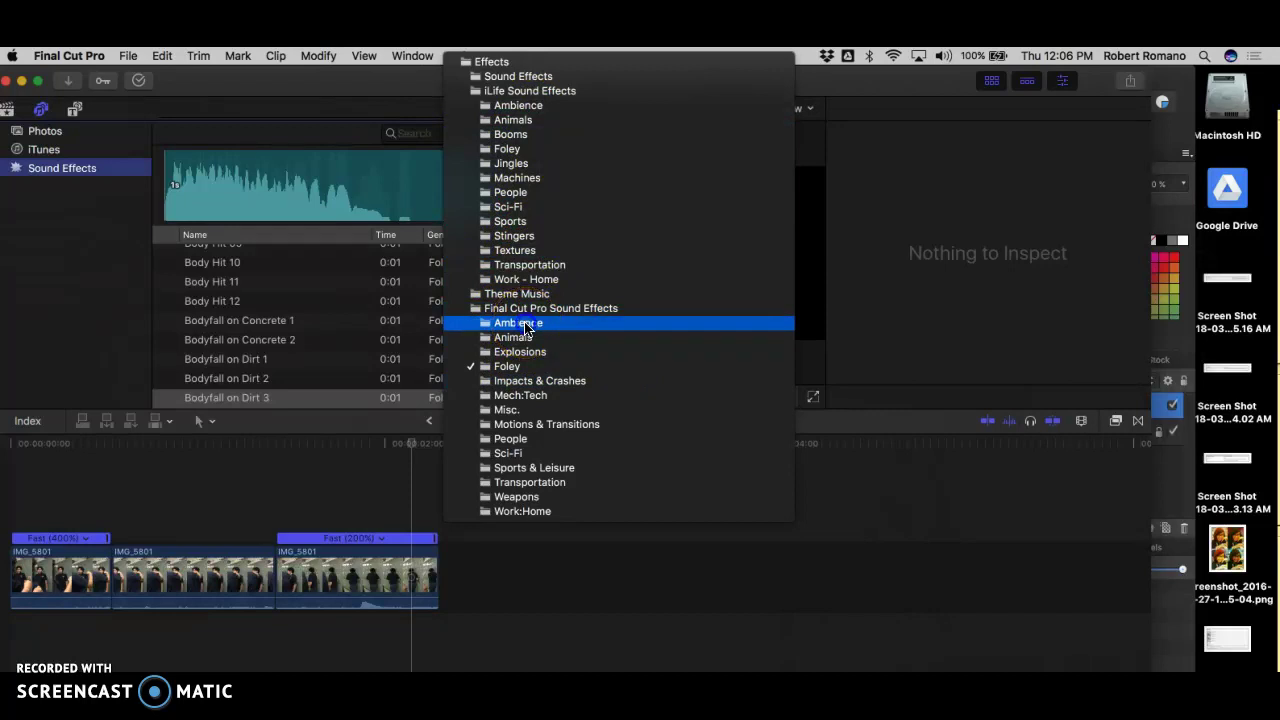
left_click(519, 340)
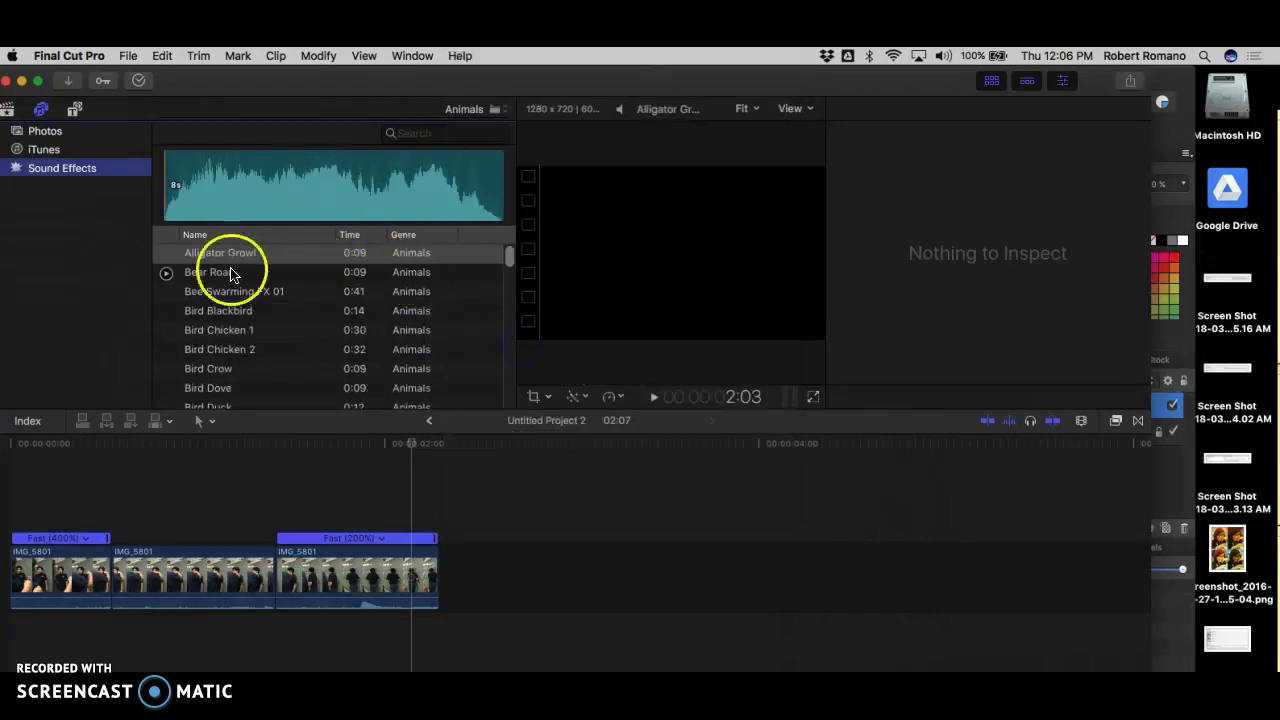
Preview the Bear Roar and Bird Chicken 2 sound effects, lowering the system volume by two steps.
left_click(168, 274)
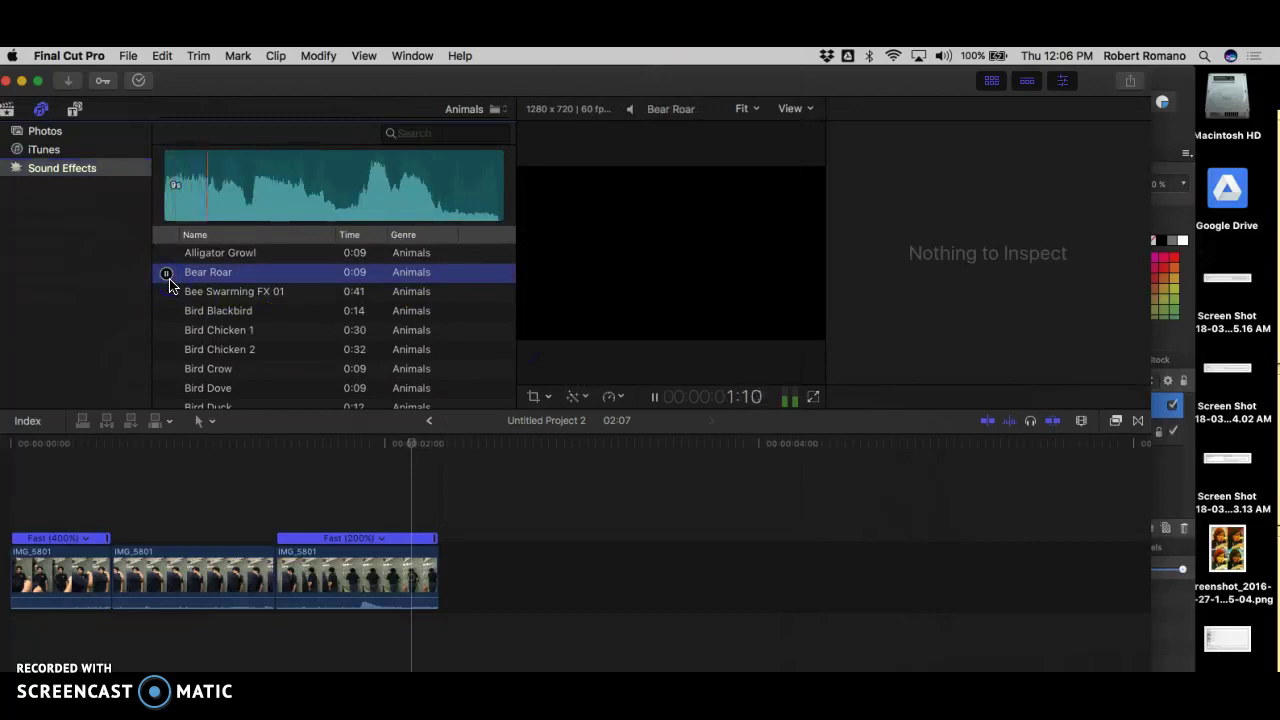
key("XF86AudioLowerVolume")
key("XF86AudioLowerVolume")
left_click(168, 274)
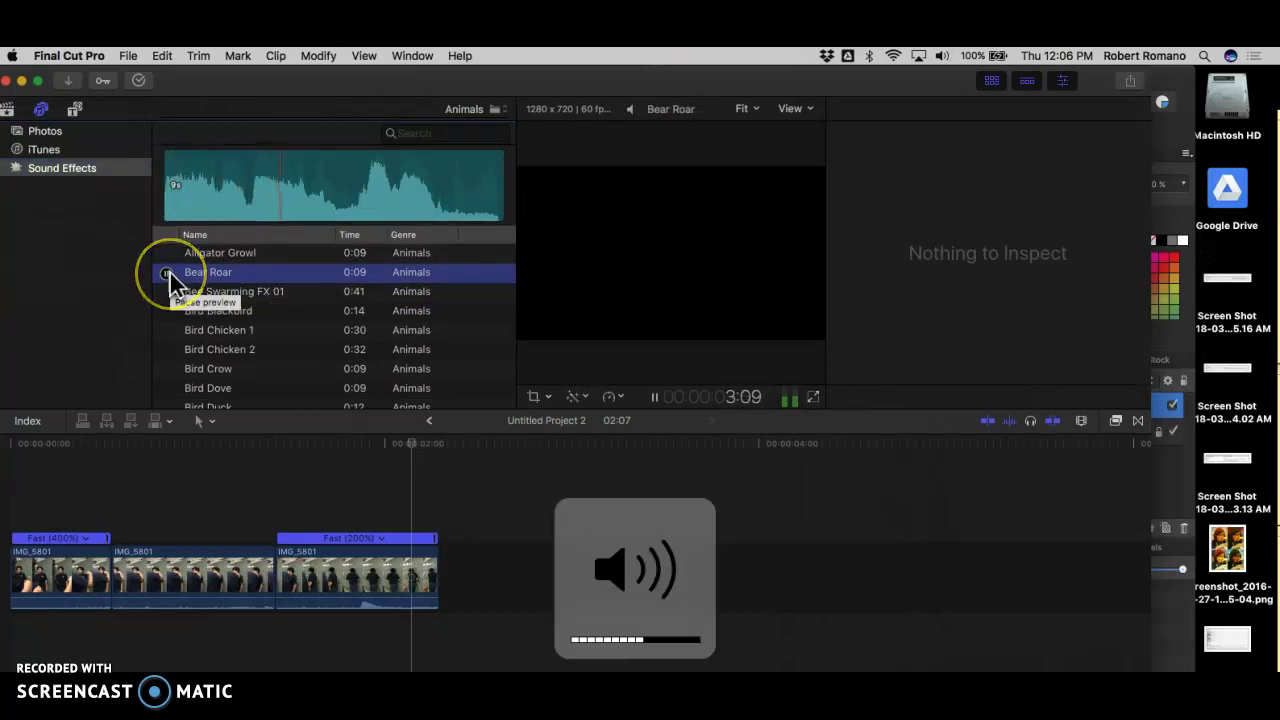
left_click(168, 274)
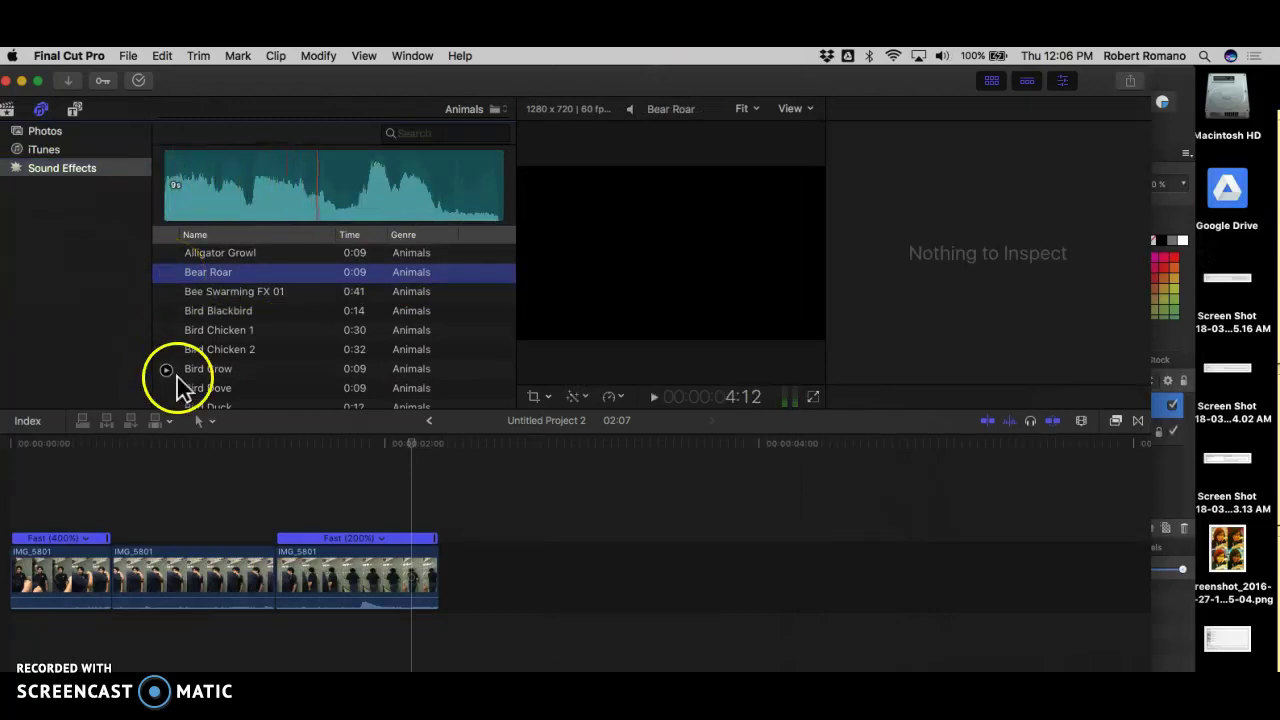
left_click(167, 350)
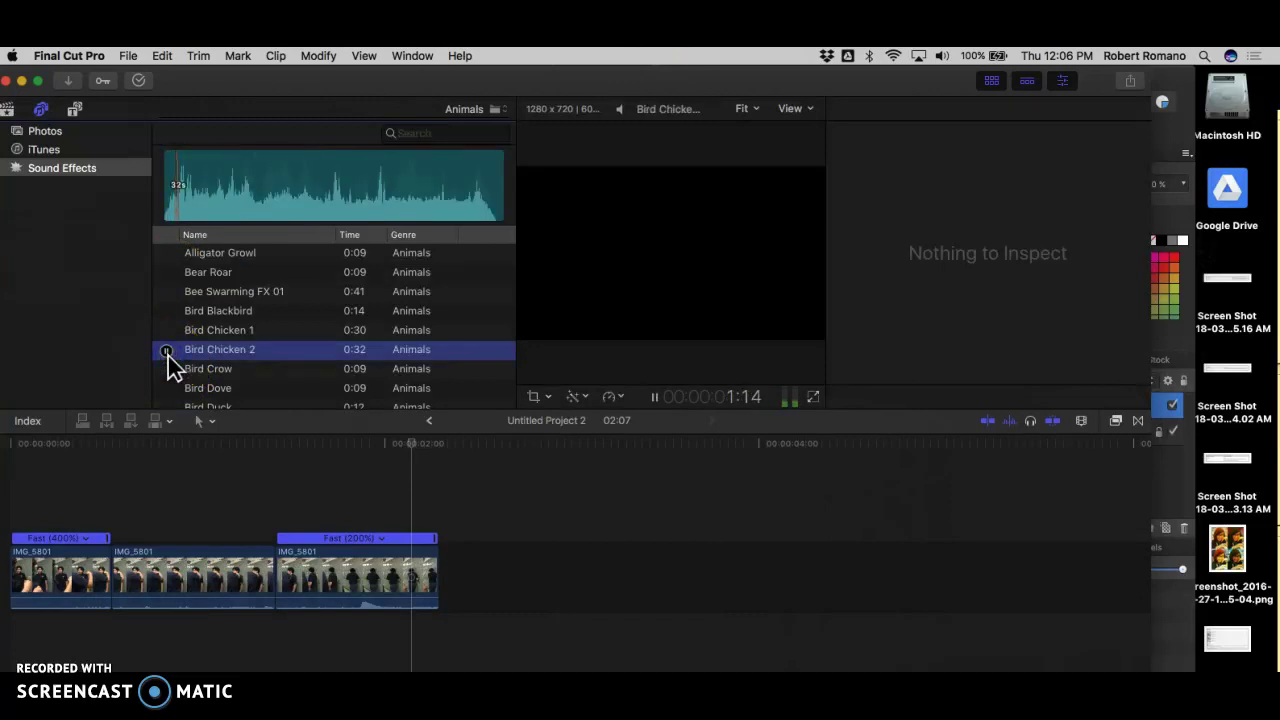
scroll(168, 355, "down", 2)
left_click(189, 276)
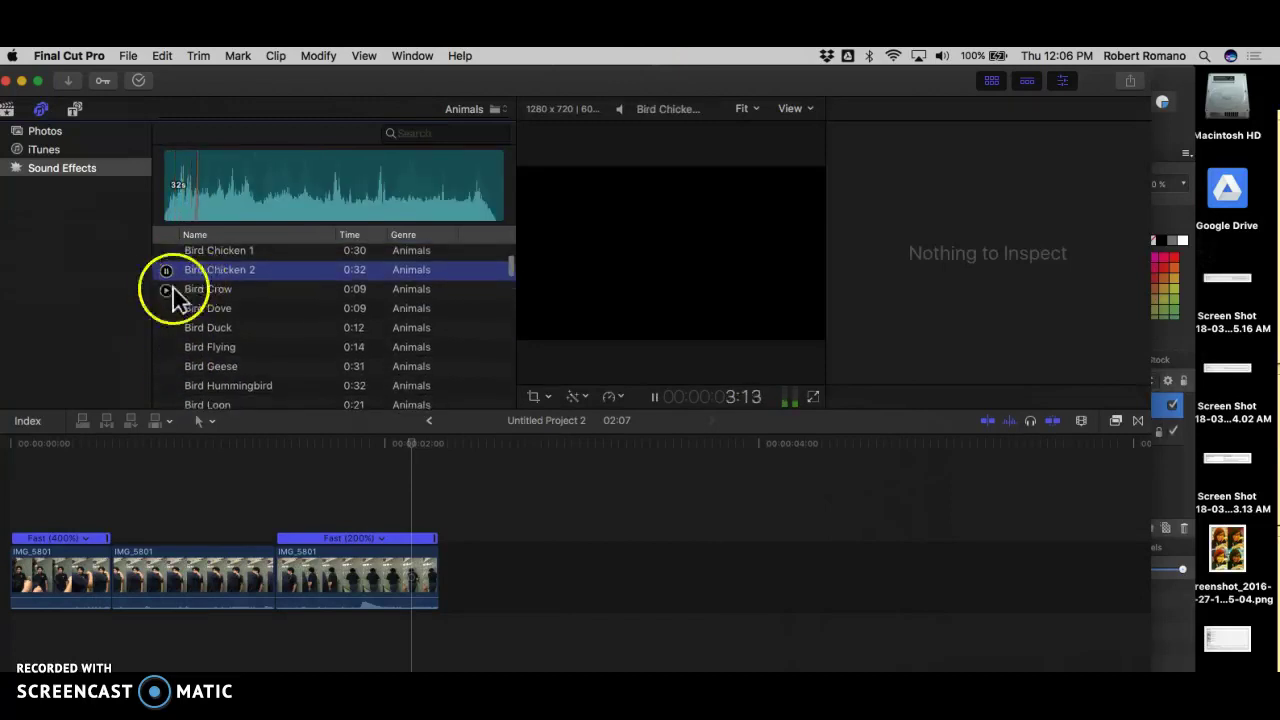
Display the Foley category of the Final Cut Pro Sound Effects.
left_click(500, 118)
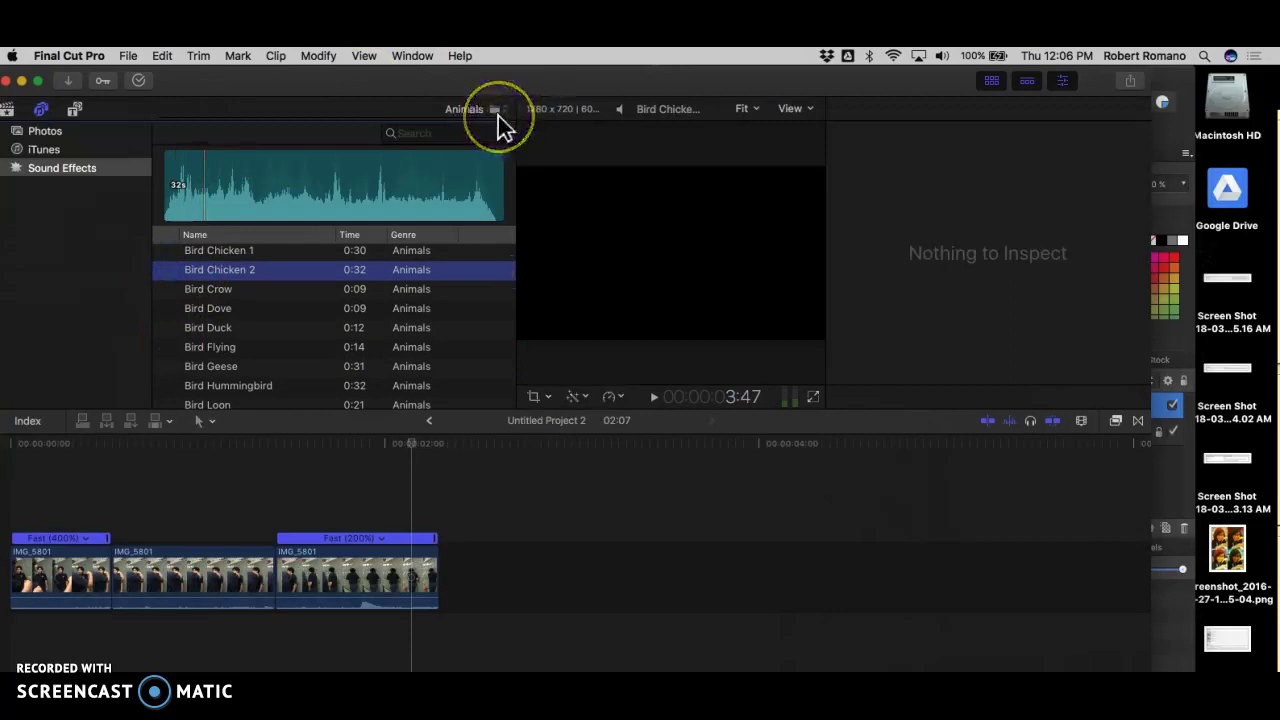
left_click(498, 116)
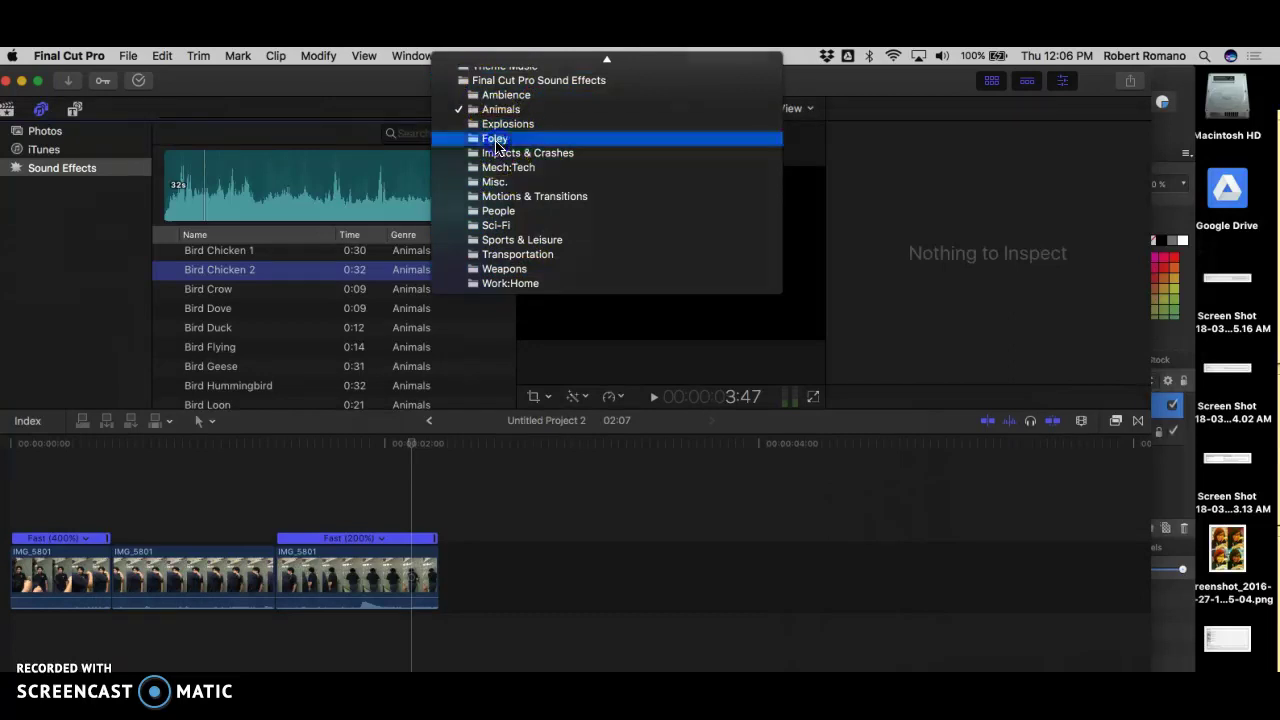
left_click(497, 142)
Preview the Body Hit sound effects one after another, from Body Hit 01 to Body Hit 08.
left_click(167, 255)
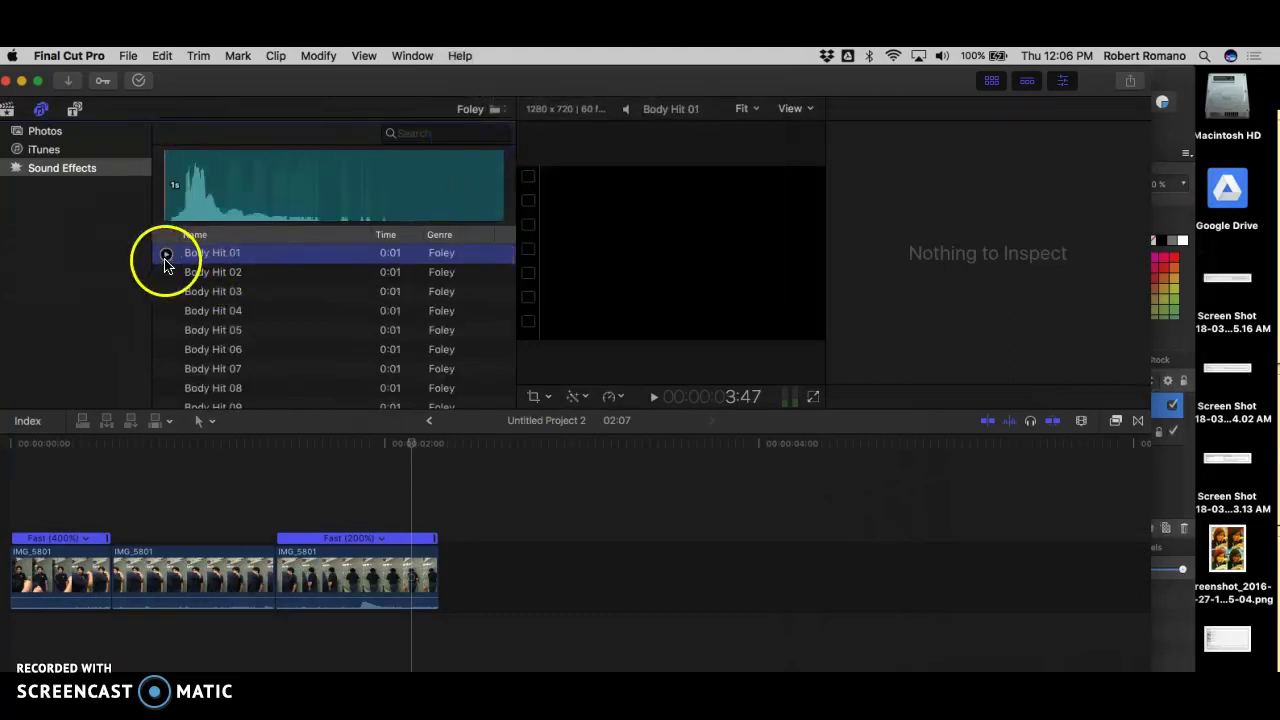
left_click(167, 277)
left_click(167, 311)
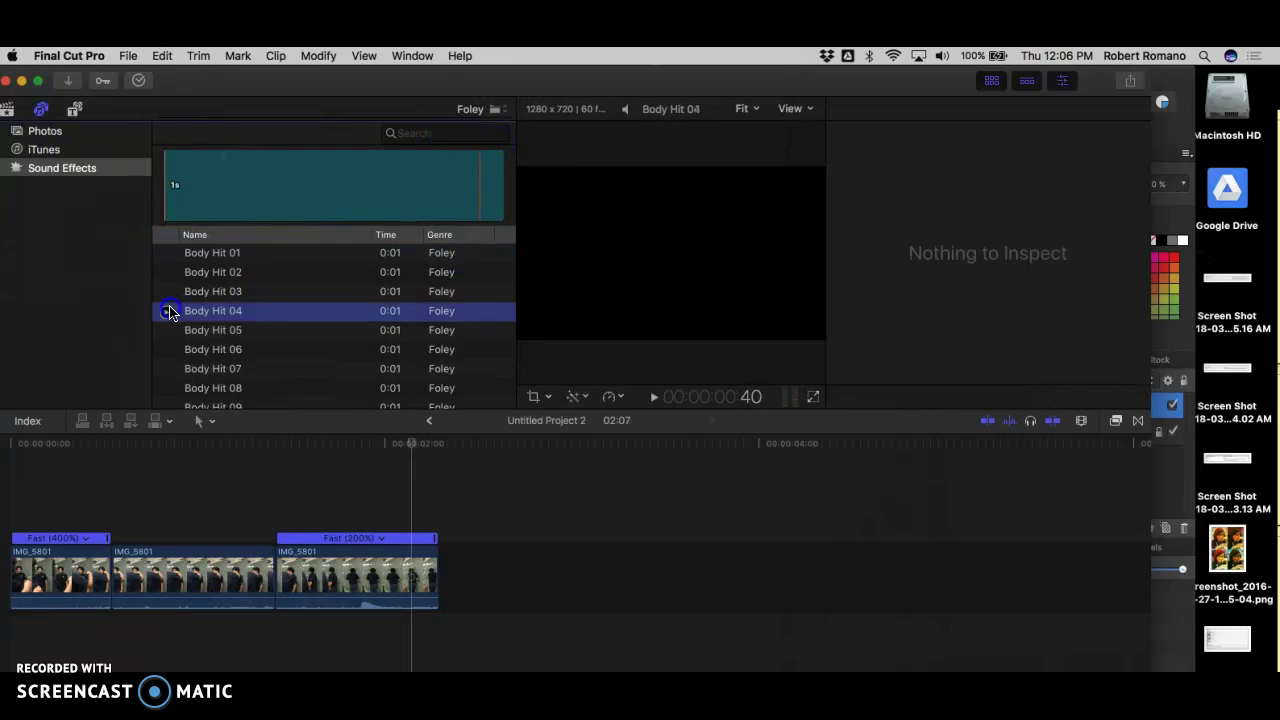
left_click(167, 331)
left_click(167, 350)
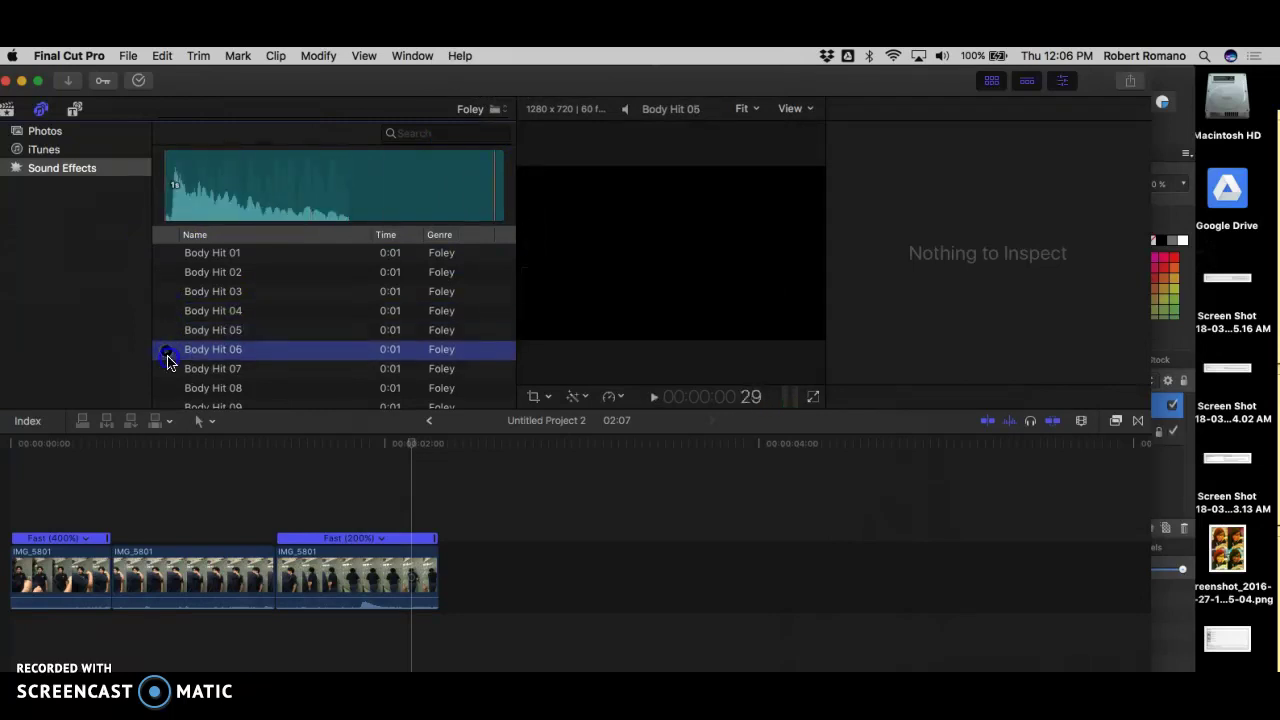
left_click(167, 369)
left_click(167, 370)
left_click(167, 388)
Preview the Bodyfall on Dirt 1, 2 and 3 and Bodyfall on Wood 1 effects, raising the system volume one step.
scroll(167, 388, "down", 5)
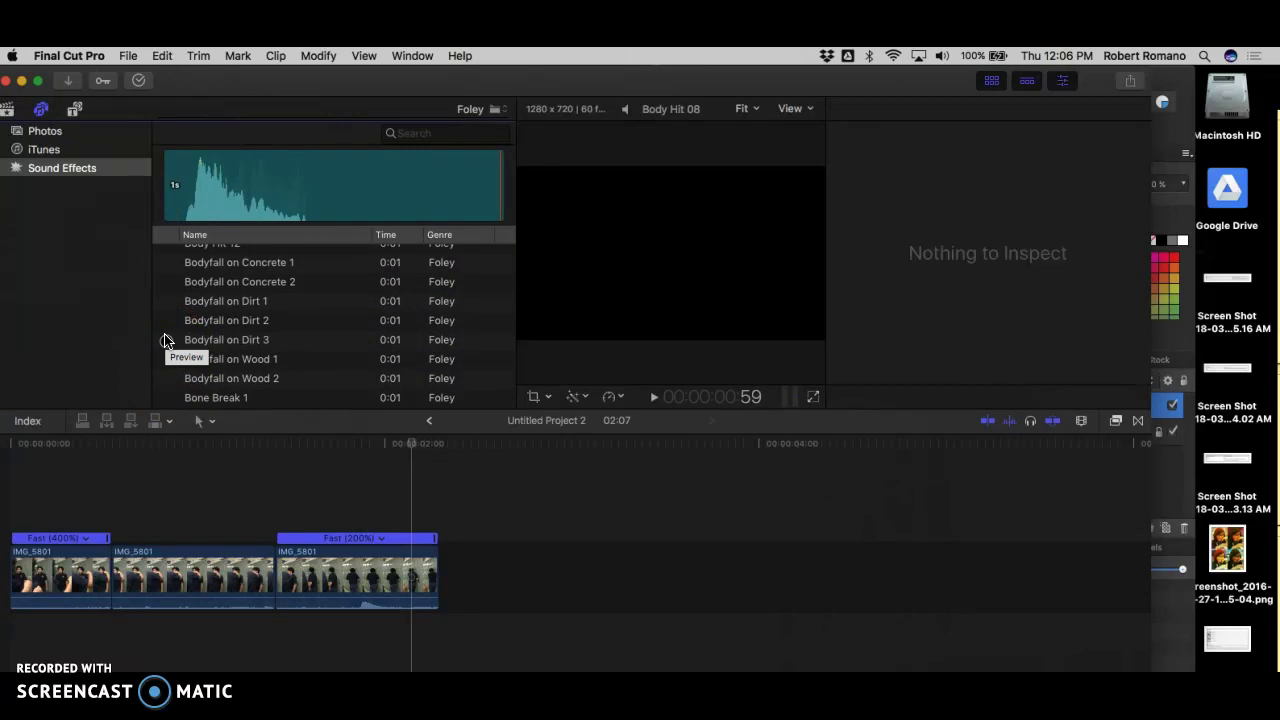
left_click(166, 340)
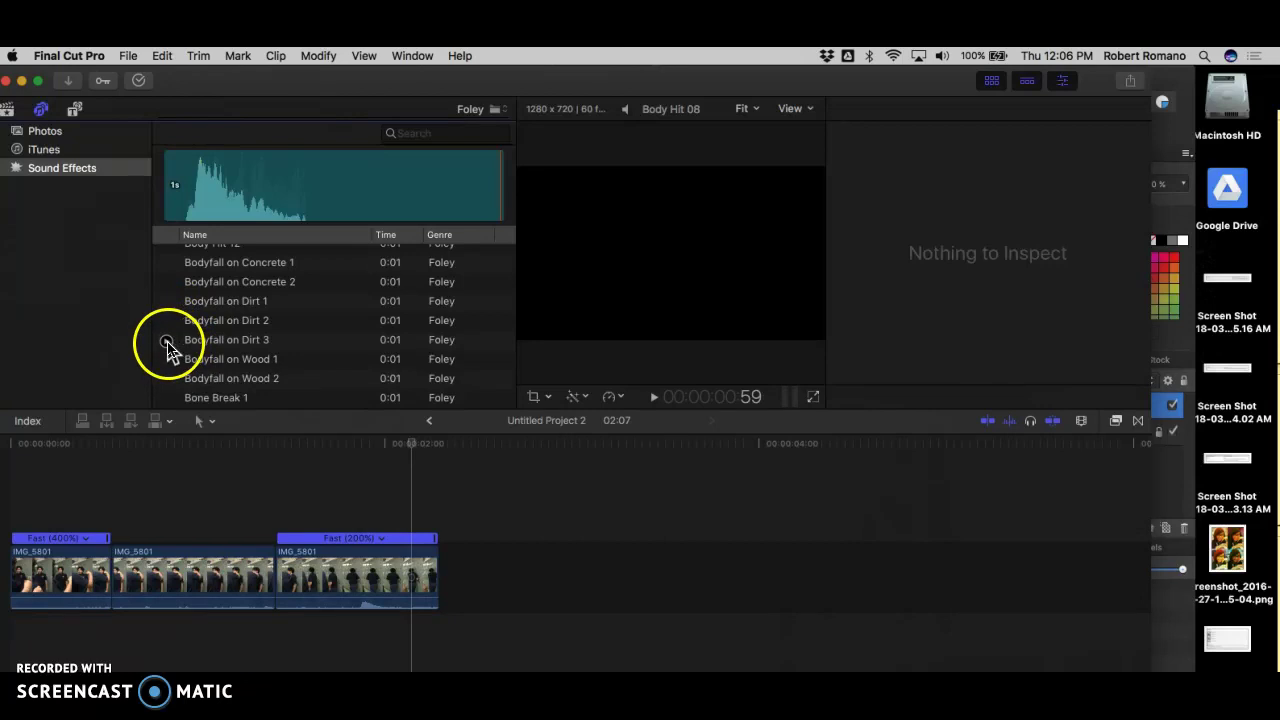
left_click(168, 340)
key("XF86AudioRaiseVolume")
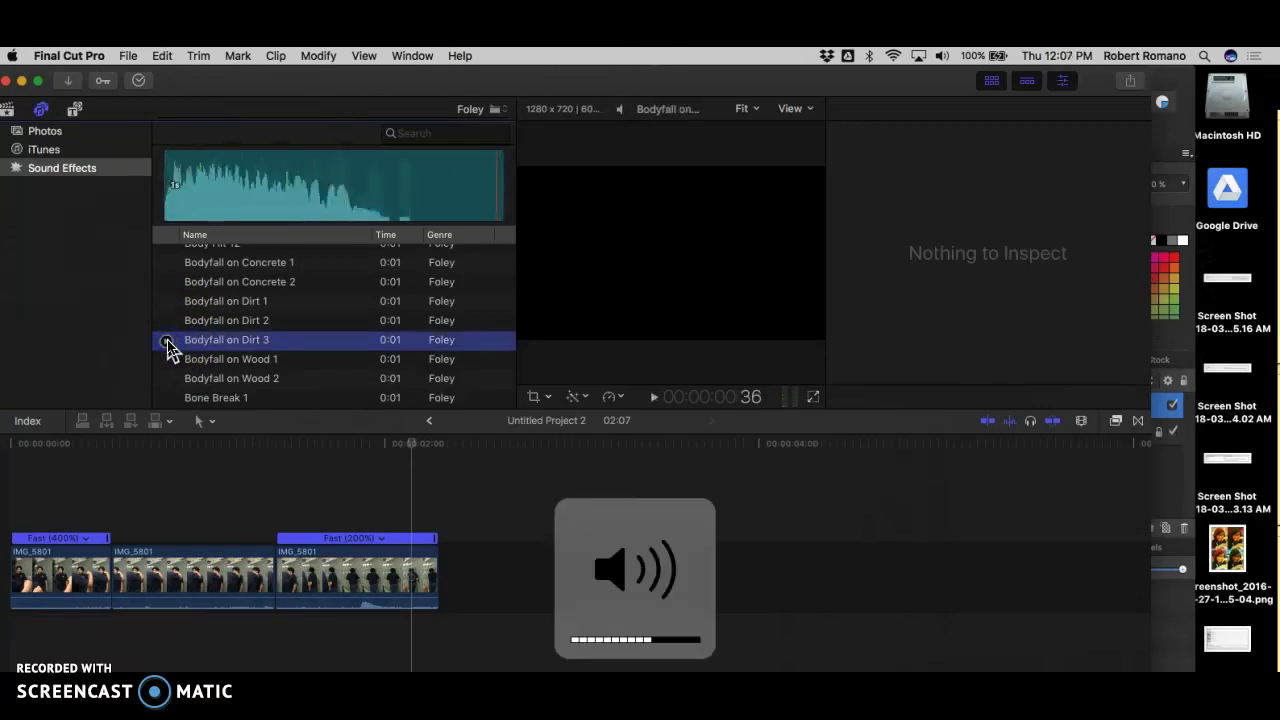
left_click(167, 358)
left_click(168, 320)
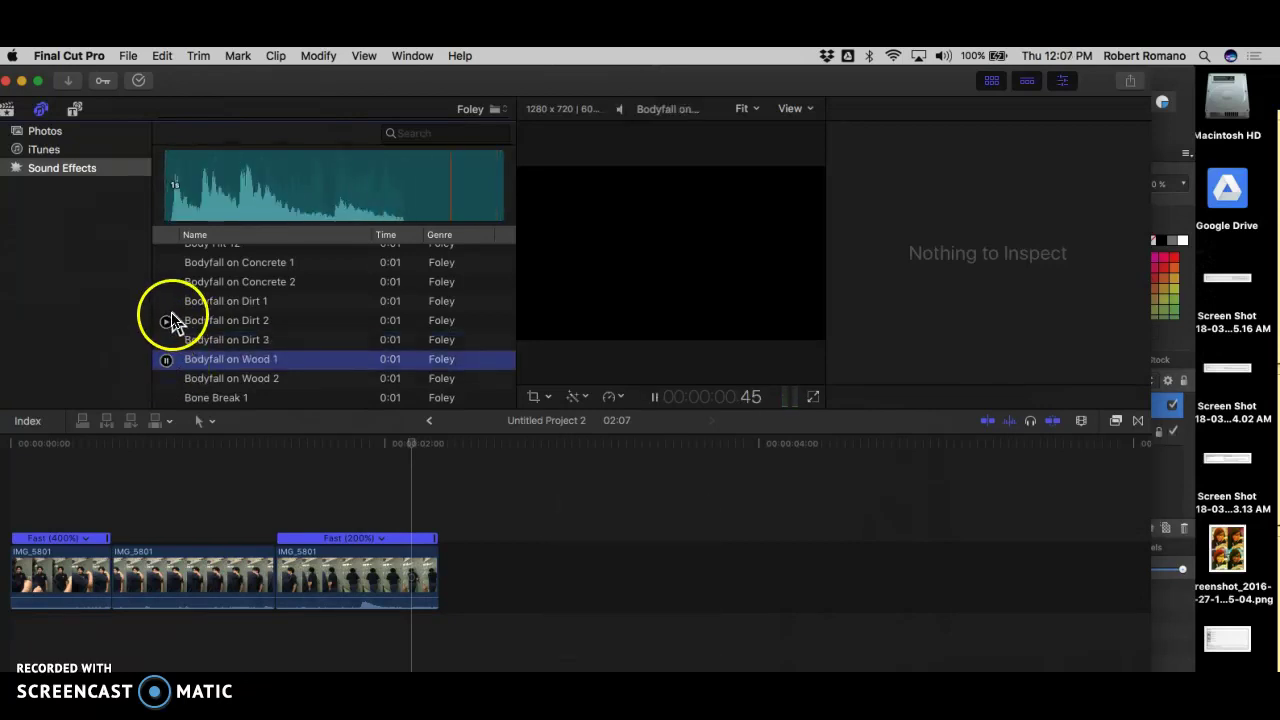
left_click(167, 304)
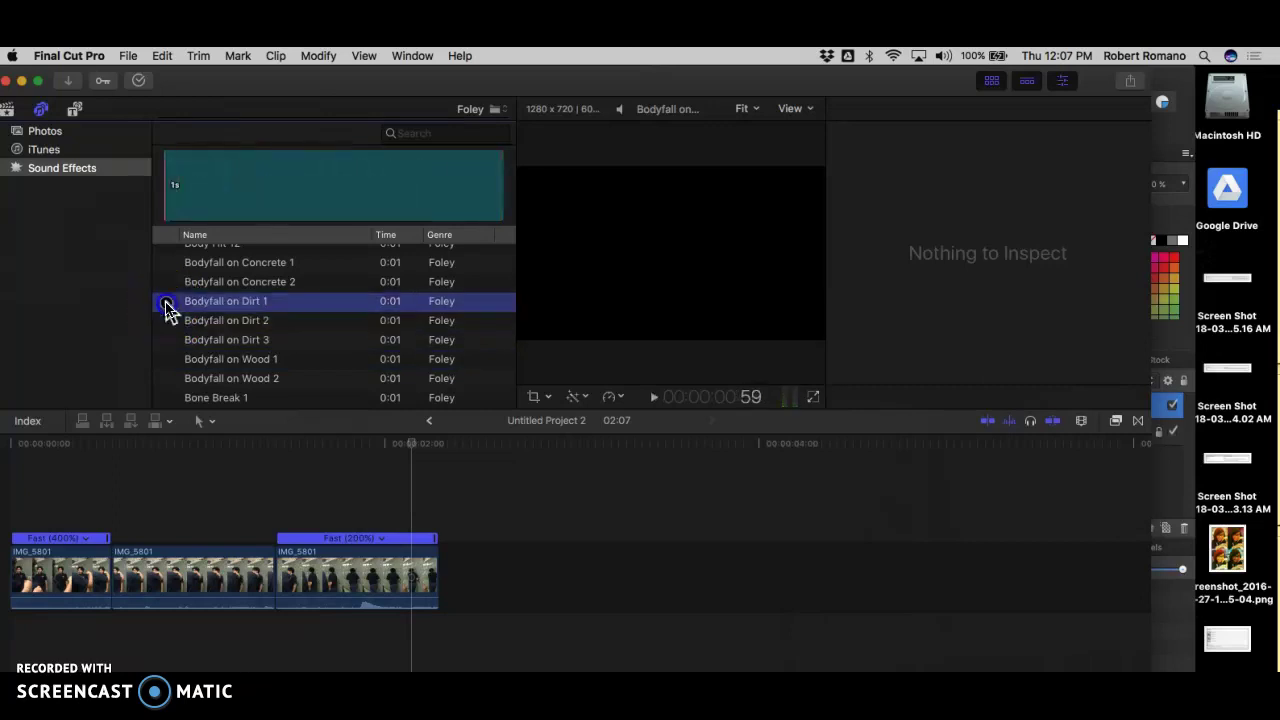
left_click(198, 320)
Preview Body Hit 04 to 06 again and attach Body Hit 06 beneath the sequence near the end of the second segment.
scroll(195, 318, "up", 5)
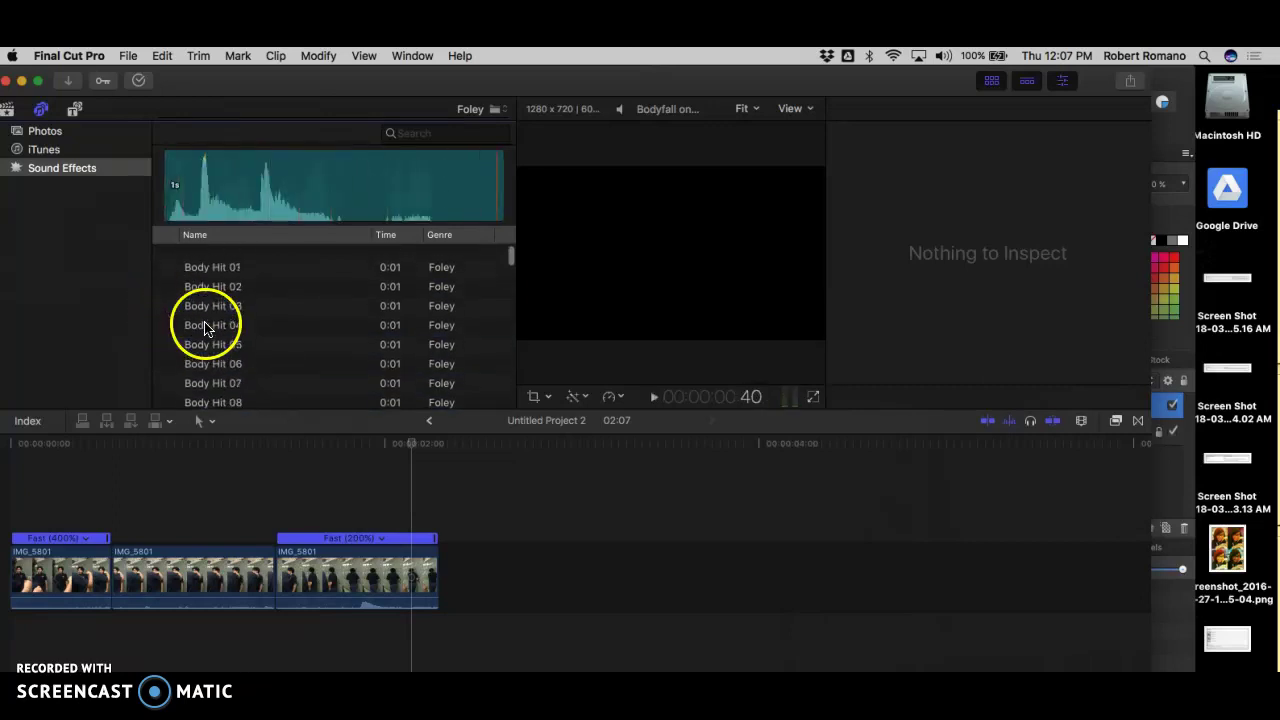
left_click(166, 314)
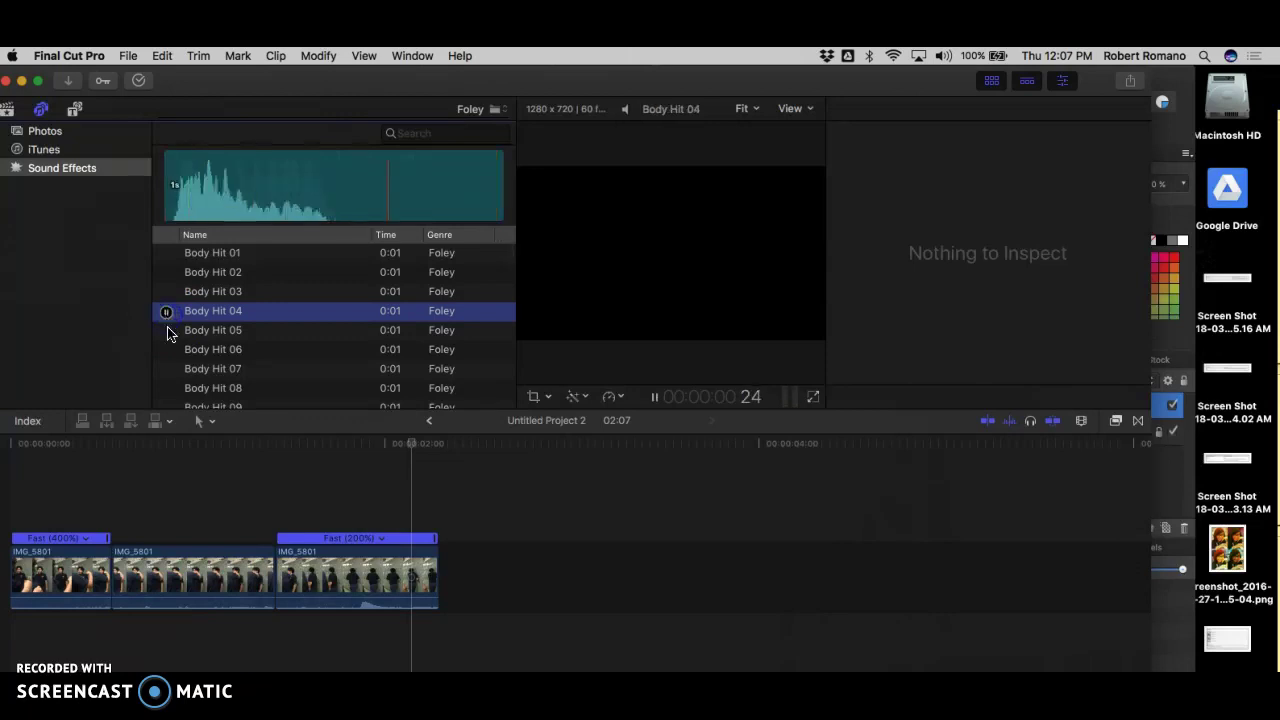
left_click(167, 331)
left_click(167, 350)
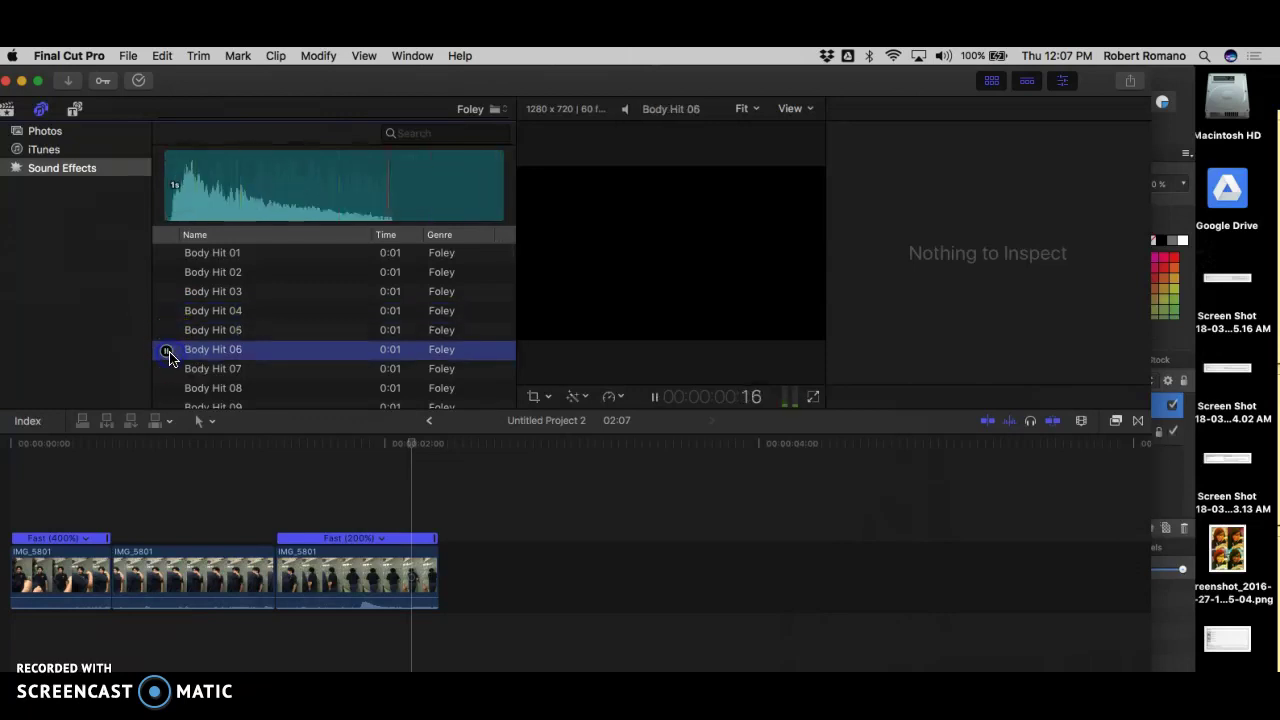
left_click_drag(168, 357, 244, 644)
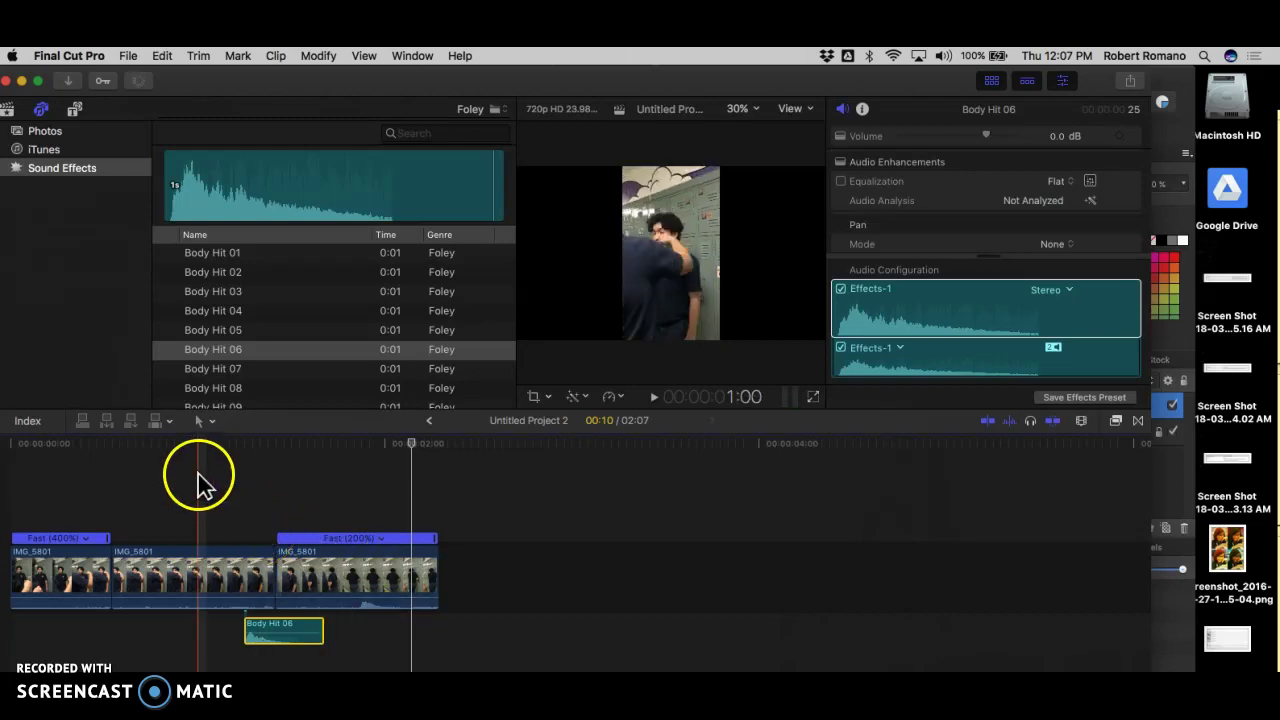
Play the sequence several times from the start and from the second segment to check the timing of the Body Hit 06 sound.
left_click(168, 575)
key("space")
key("space")
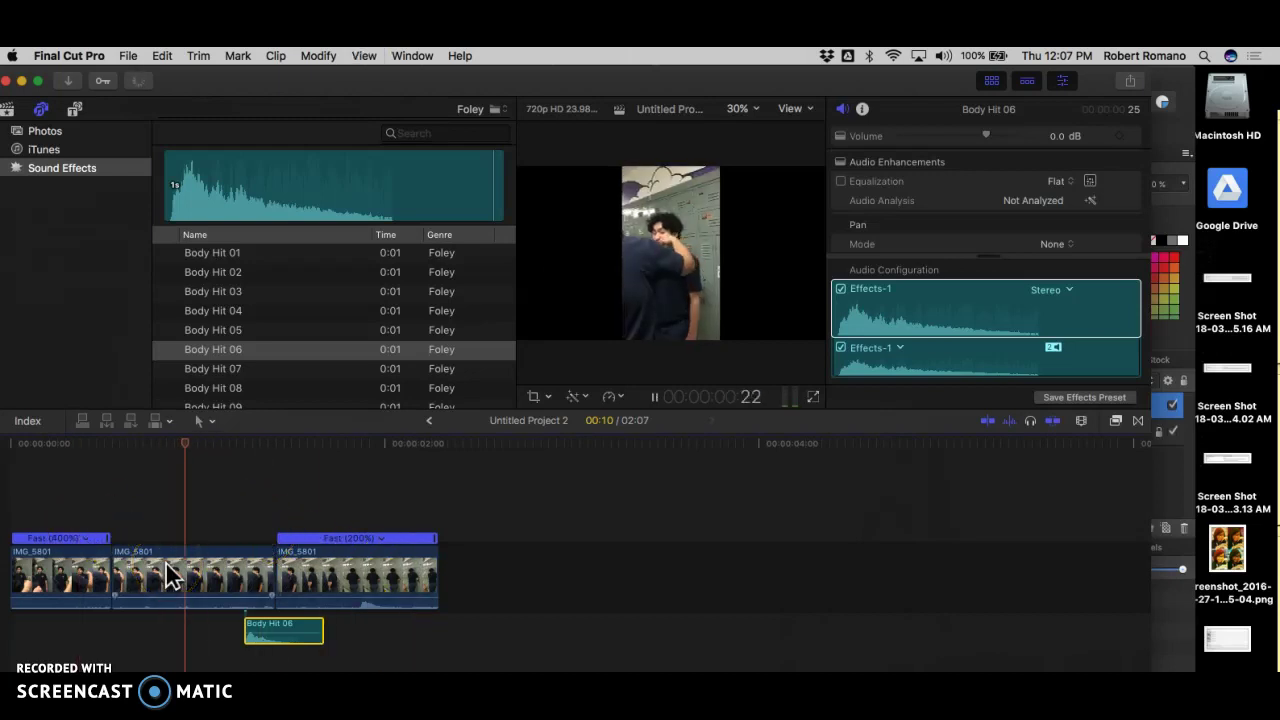
left_click(47, 505)
key("space")
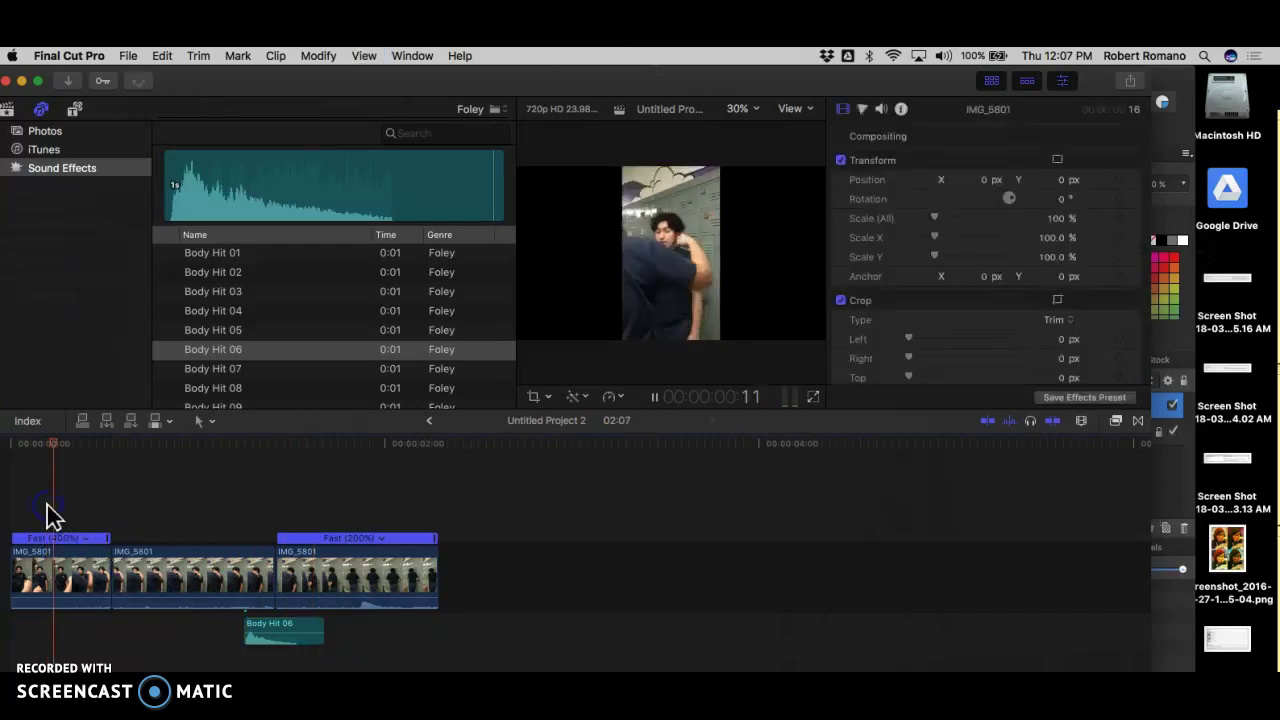
key("space")
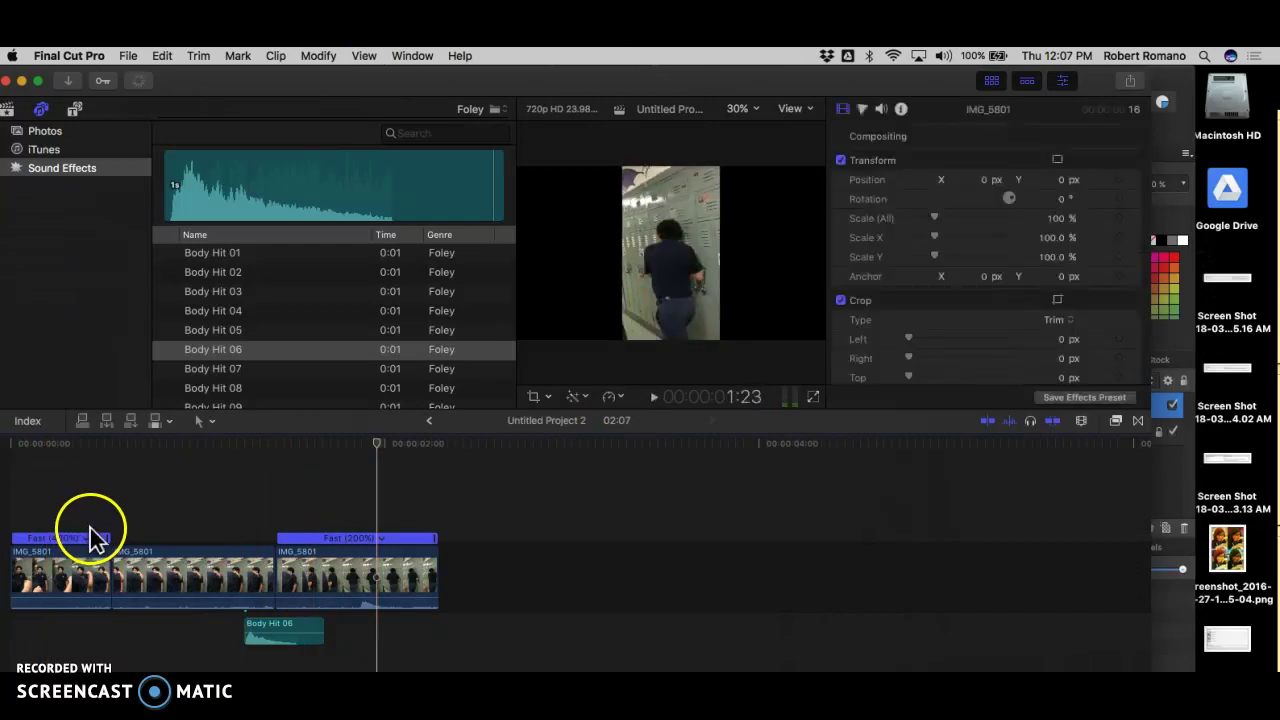
left_click(183, 505)
key("space")
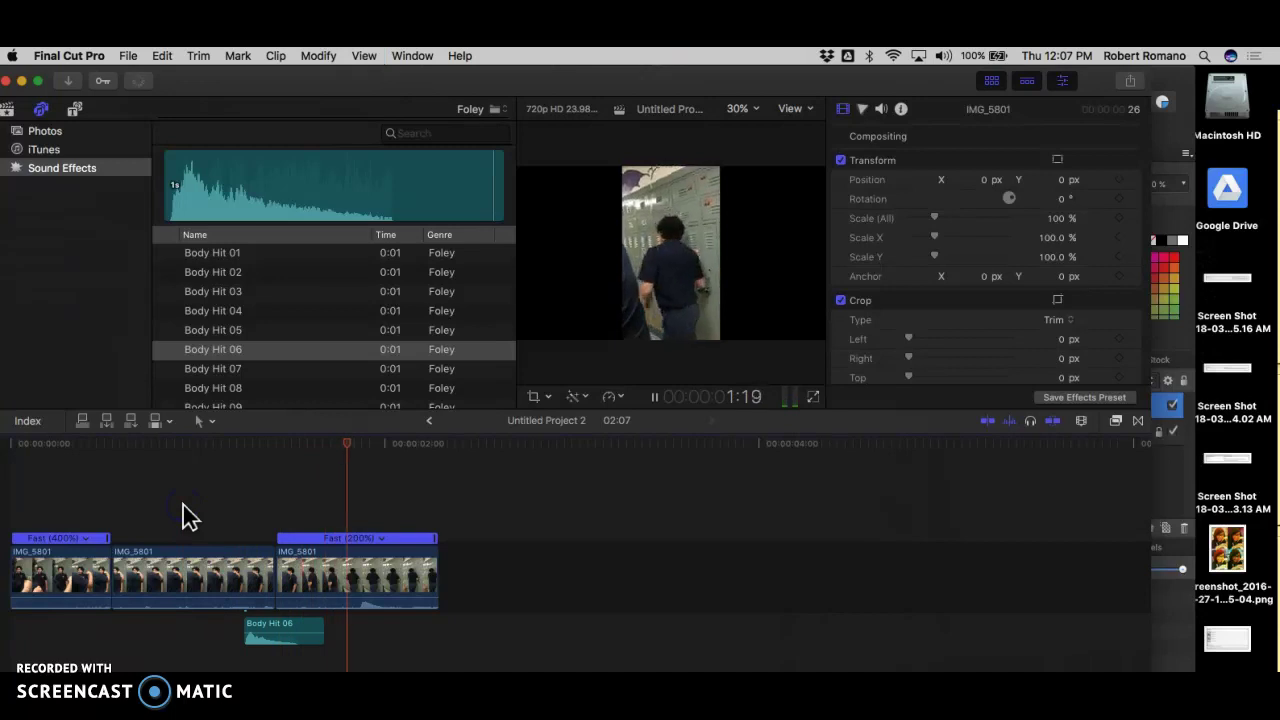
left_click(183, 505)
left_click(183, 507)
key("space")
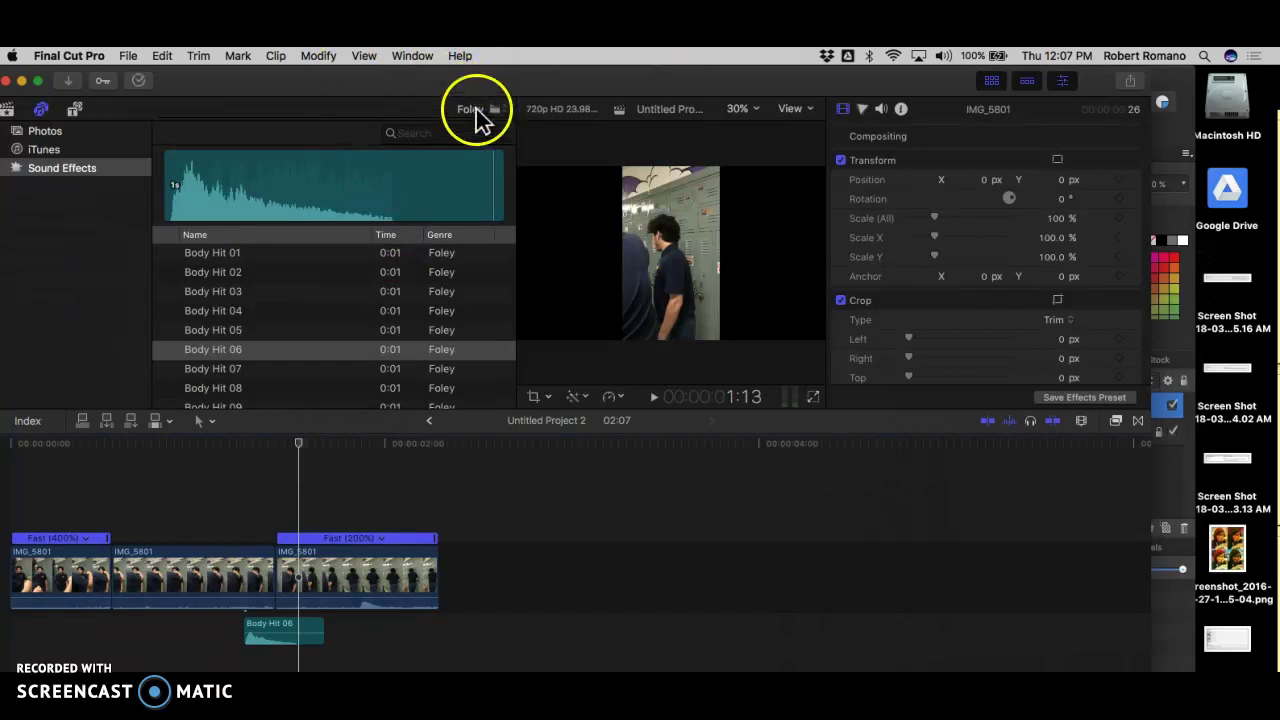
Display the Misc. category of the Final Cut Pro Sound Effects and look through its list to the end.
left_click(477, 113)
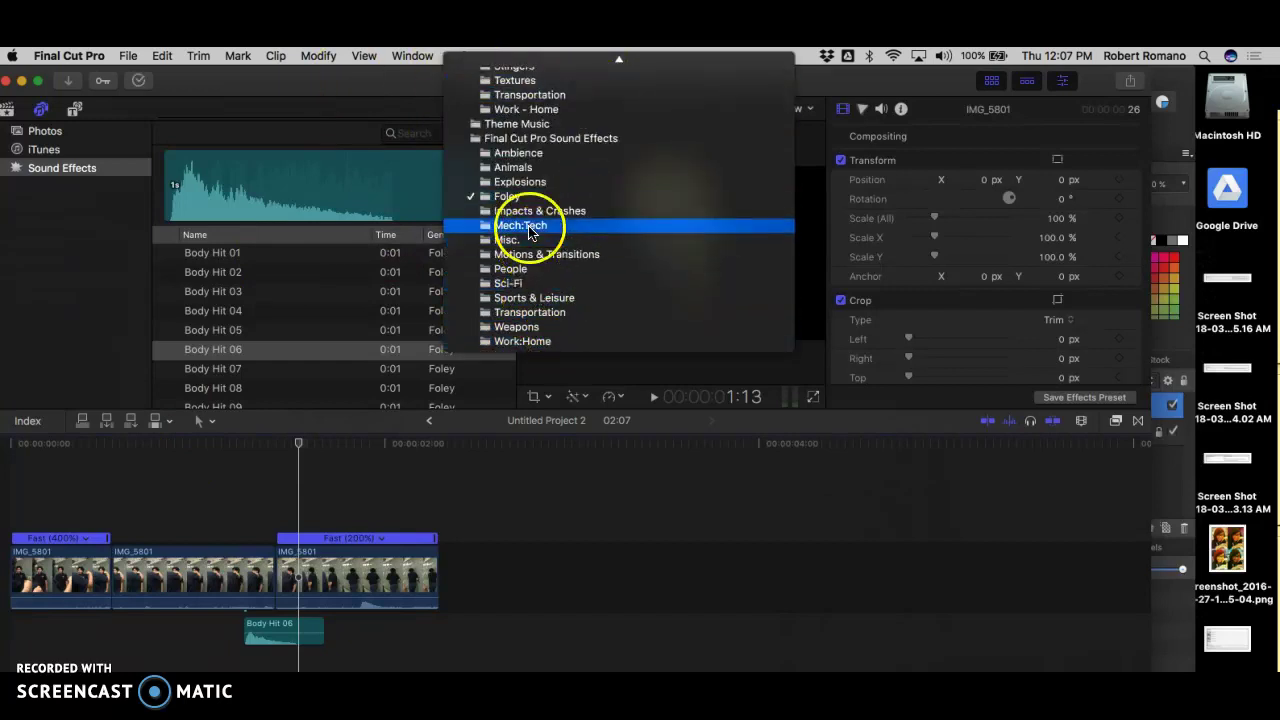
left_click(547, 327)
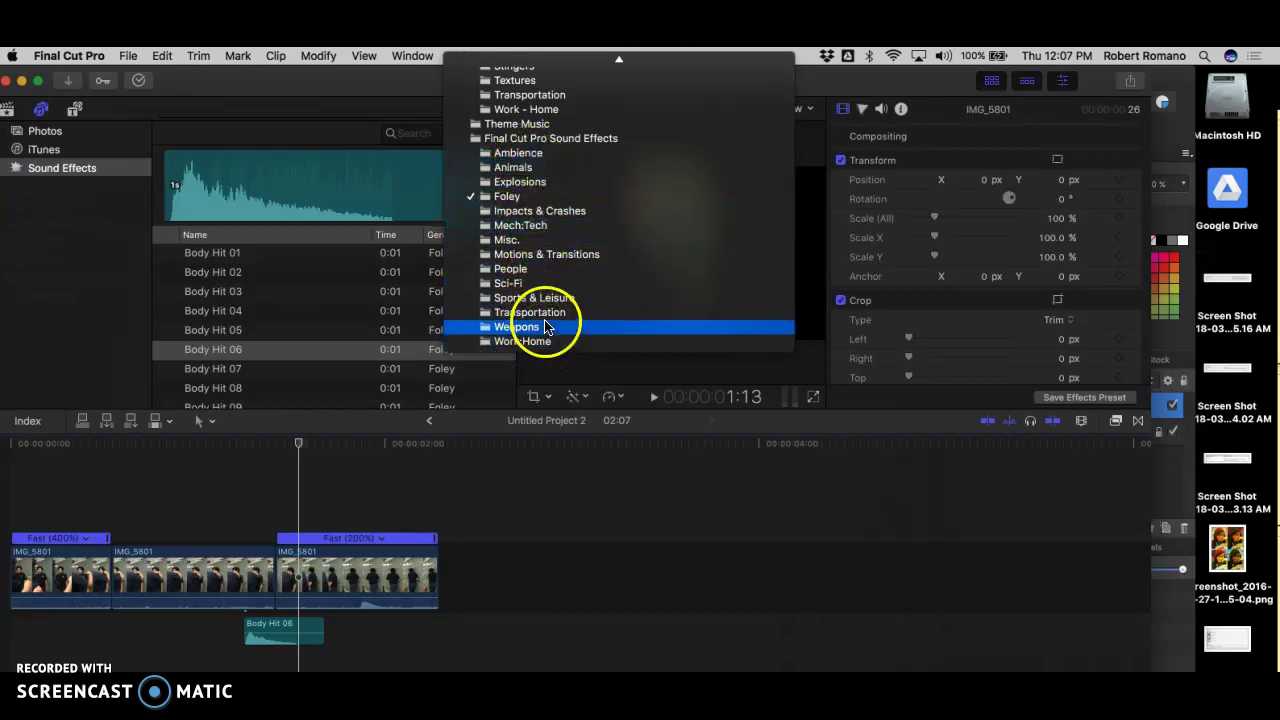
left_click(525, 240)
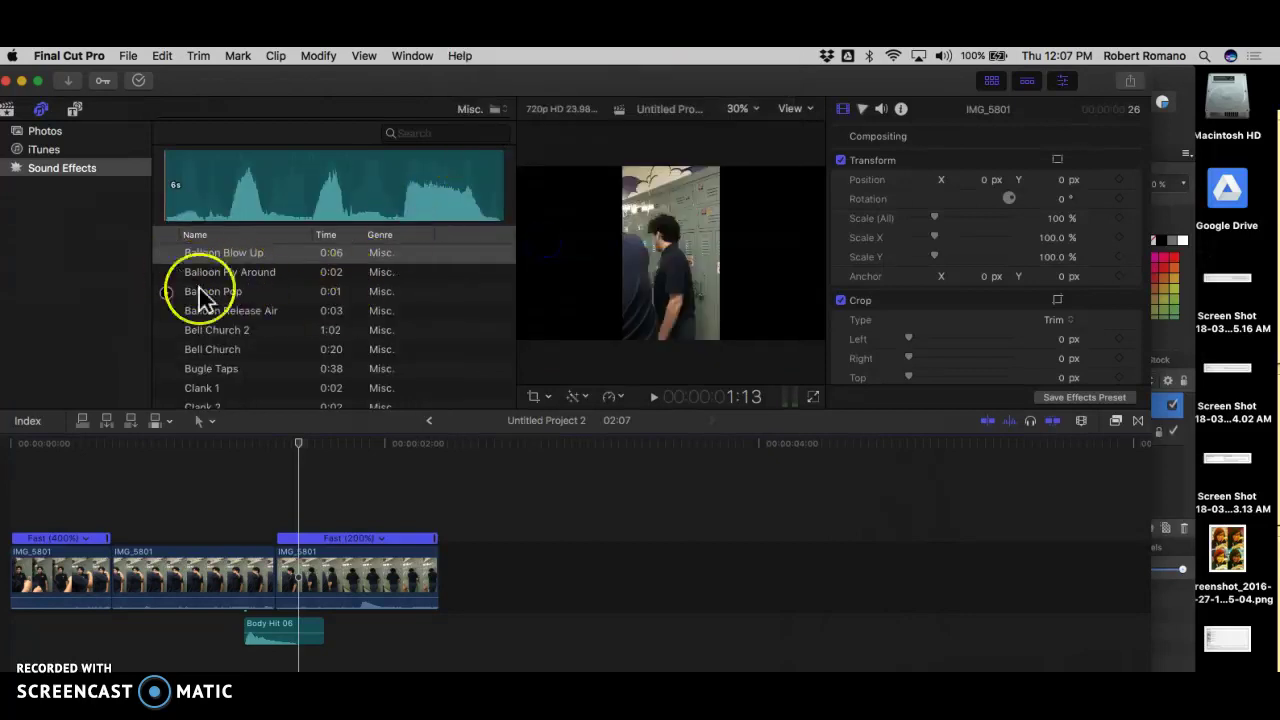
scroll(199, 288, "down", 5)
scroll(199, 288, "down", 5)
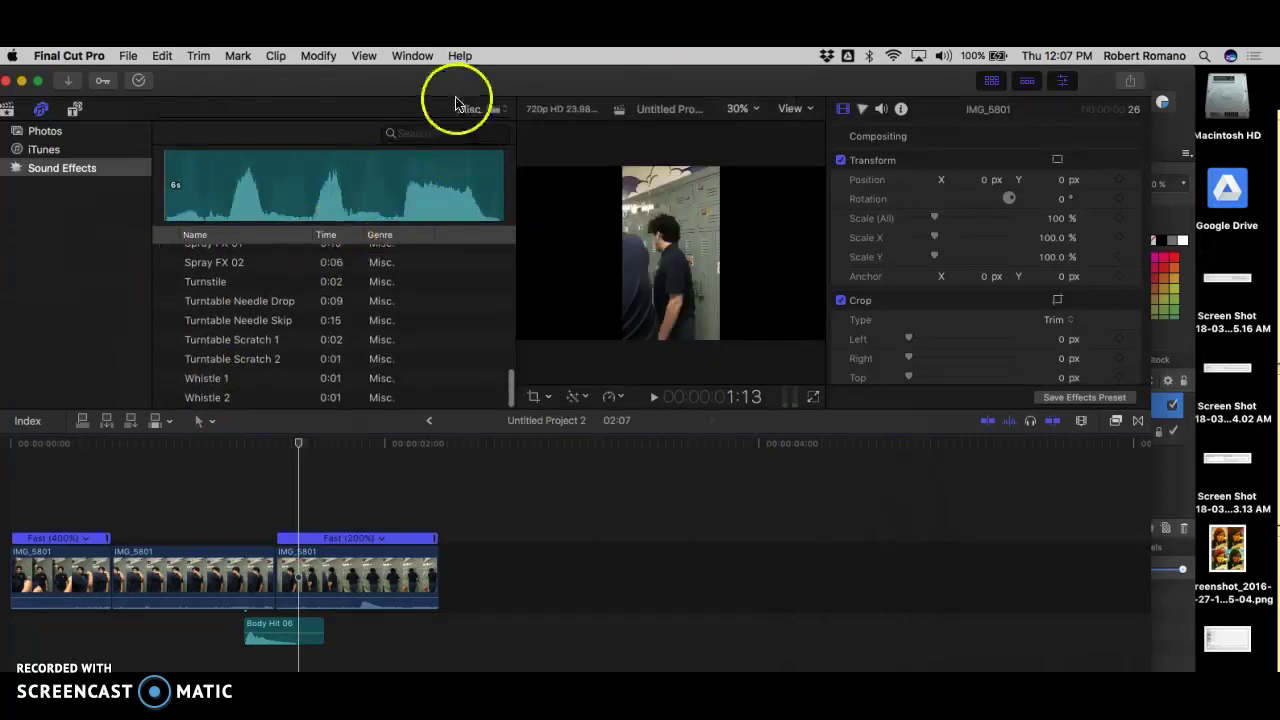
Display the Impacts & Crashes category of the Final Cut Pro Sound Effects.
left_click(485, 110)
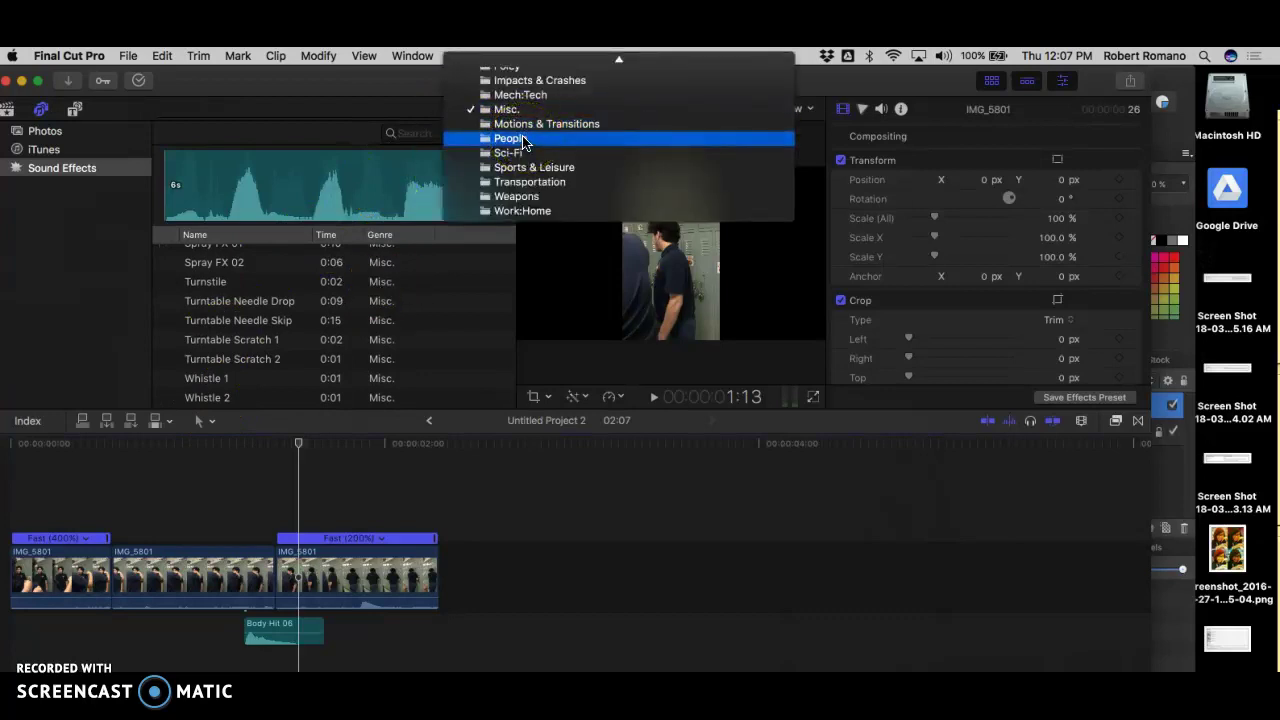
scroll(522, 142, "up", 4)
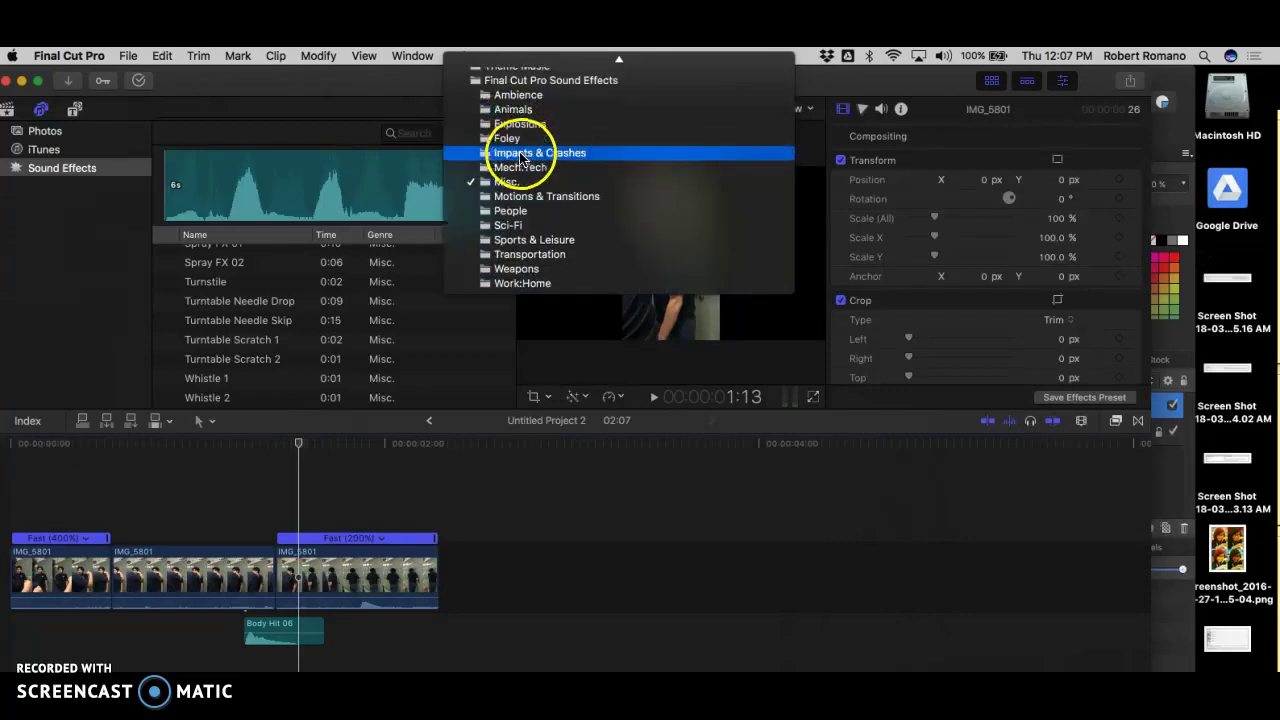
left_click(514, 138)
Preview the Crash Metal and Debris 06 and Crash Glass sound effects.
scroll(268, 323, "down", 10)
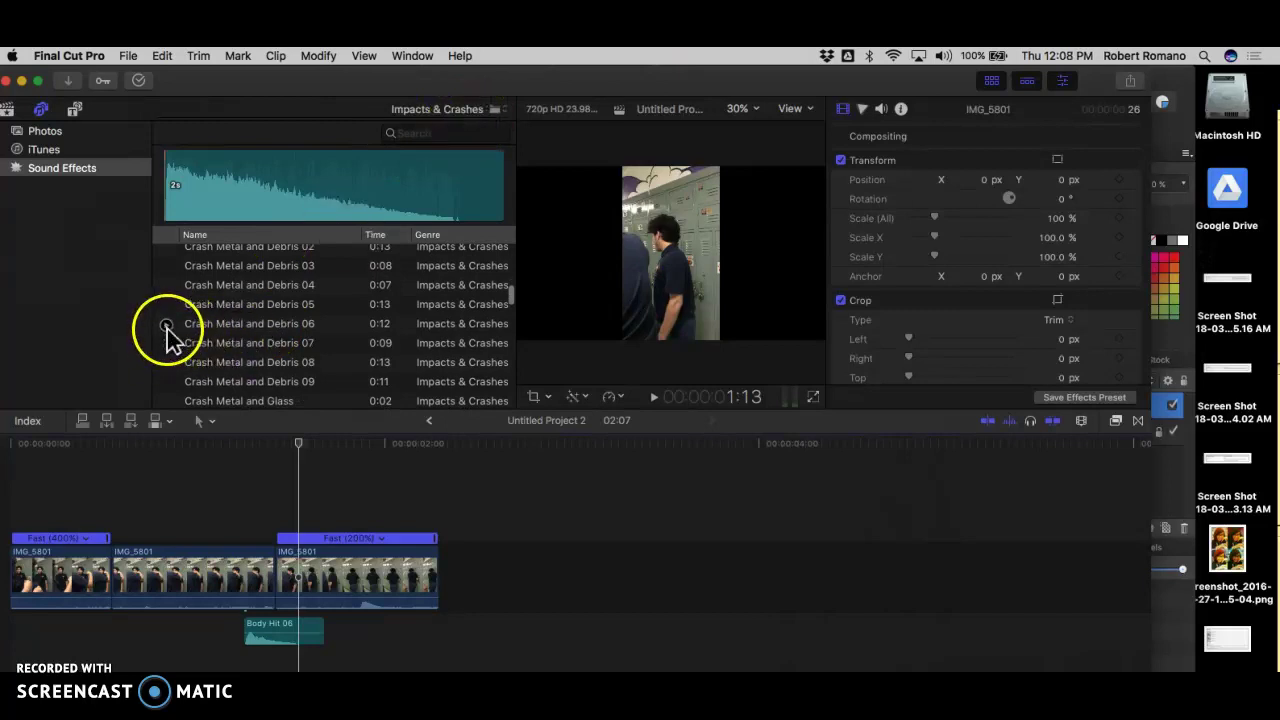
left_click(167, 325)
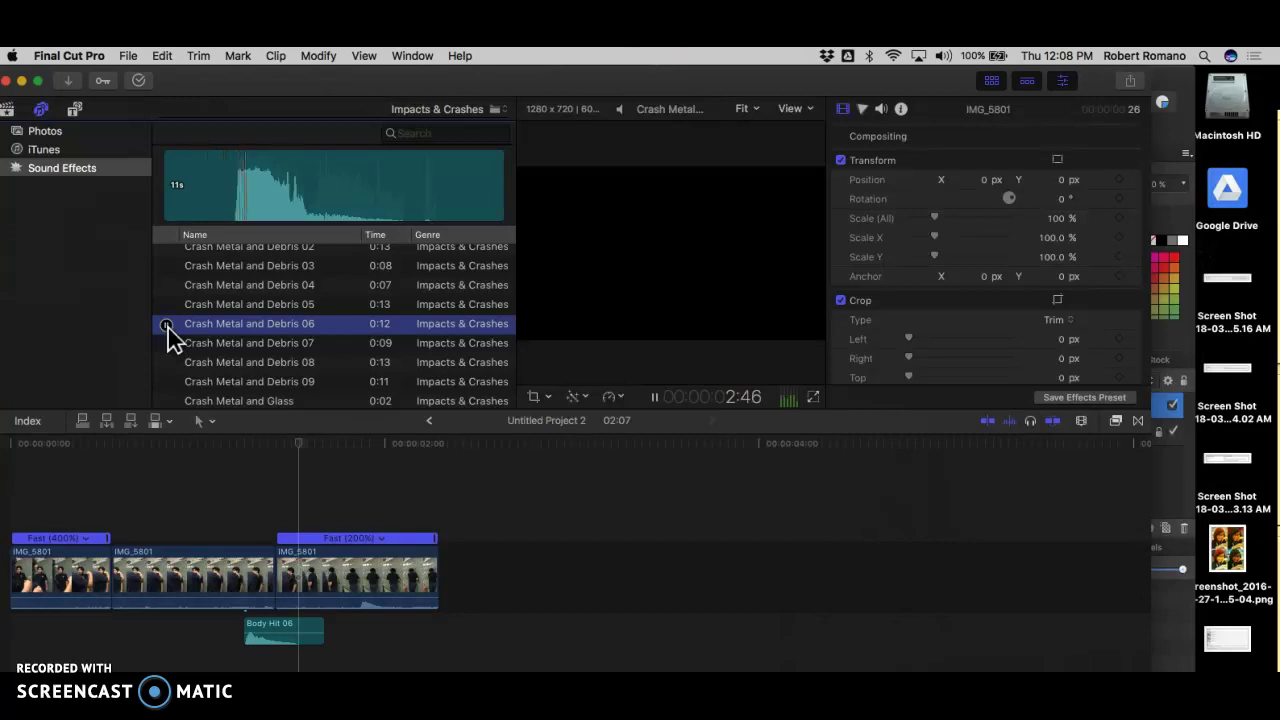
scroll(314, 346, "up", 6)
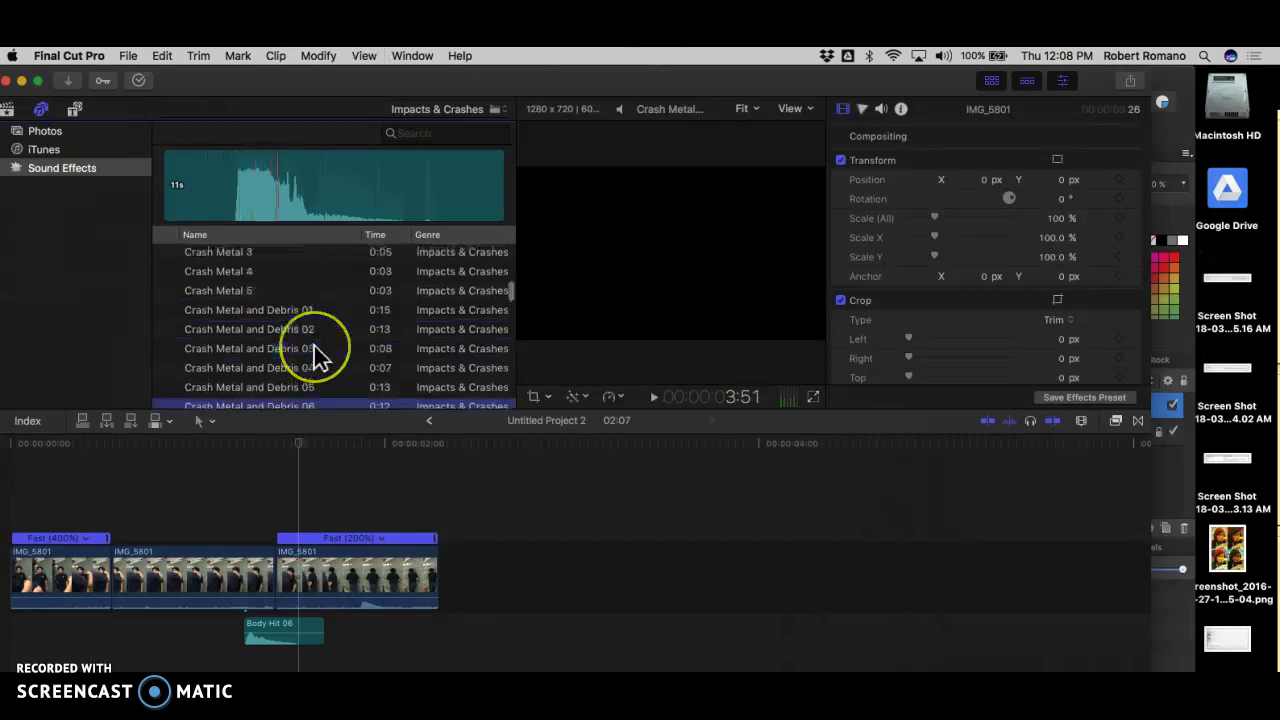
scroll(314, 346, "up", 4)
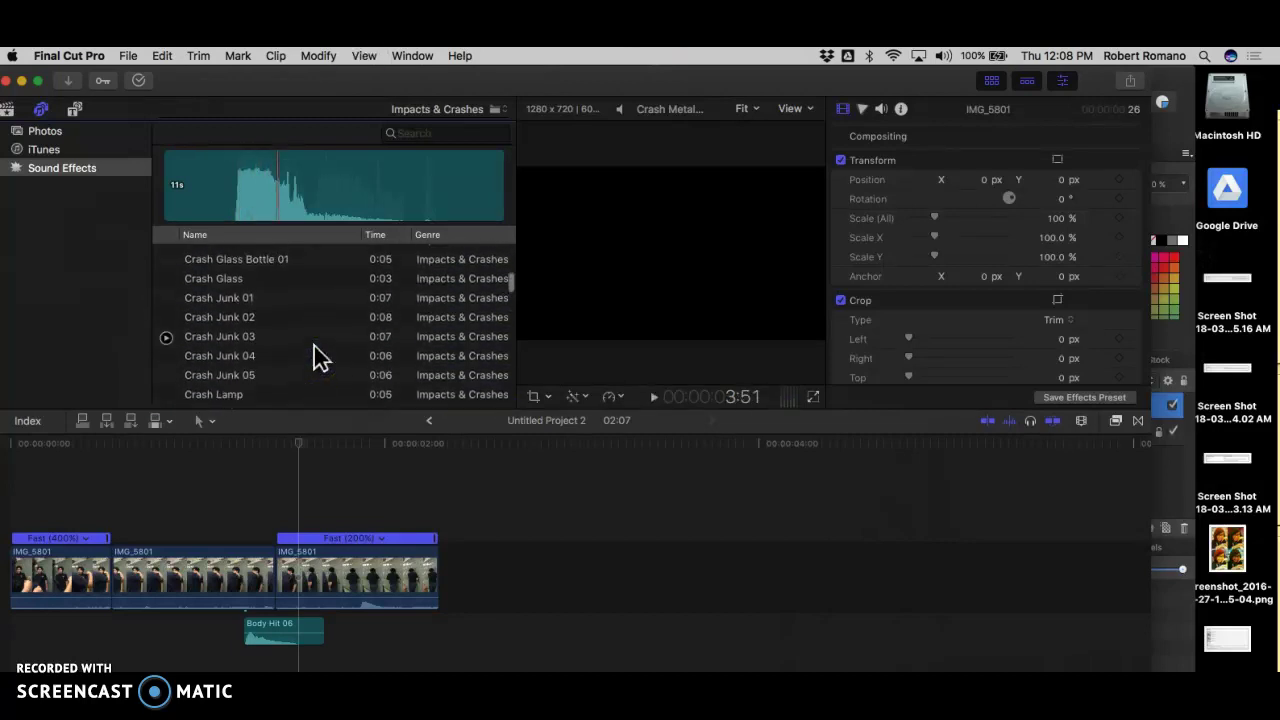
left_click(171, 282)
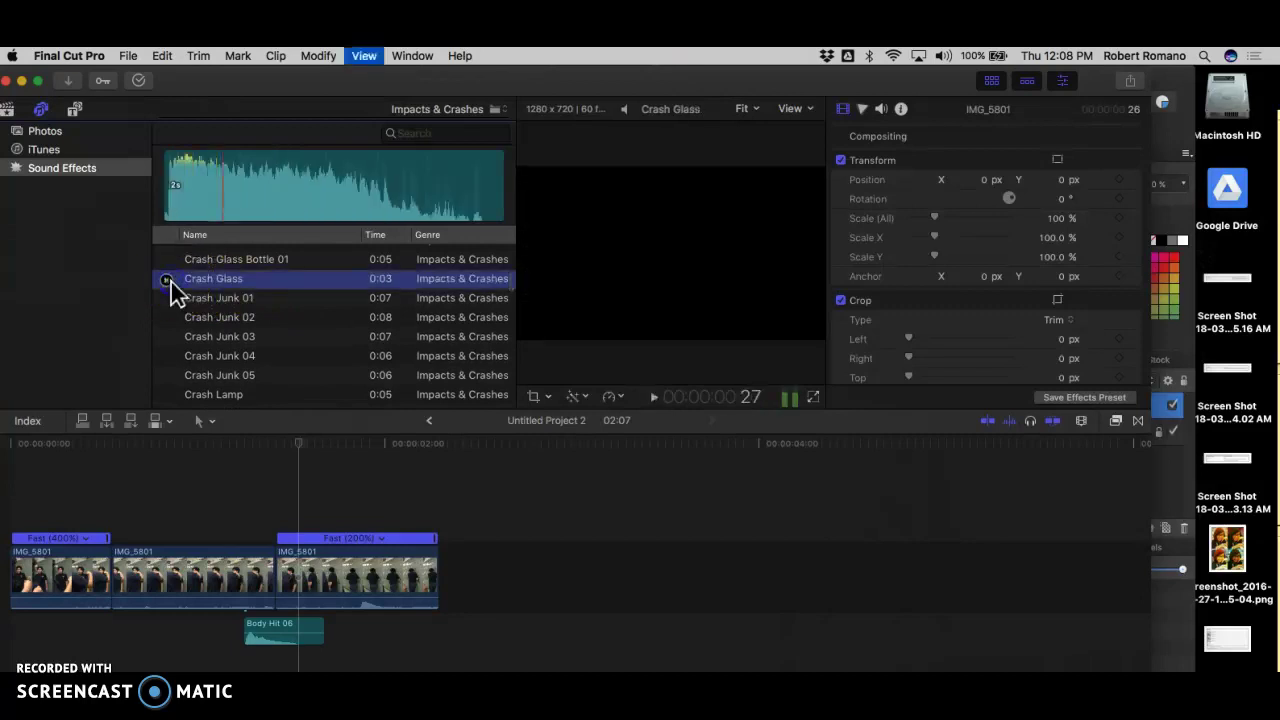
Look through the crash and debris sounds in the Impacts & Crashes category and preview Drop Object 1.
scroll(247, 355, "down", 8)
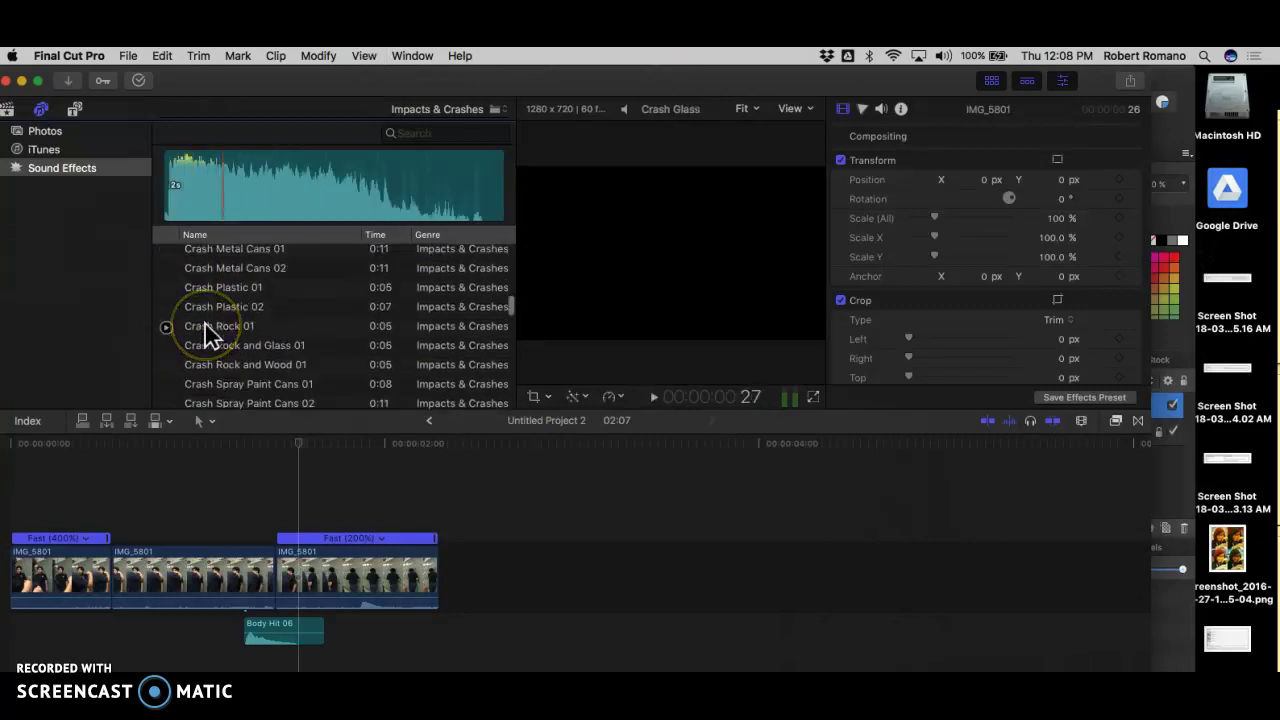
scroll(383, 343, "down", 6)
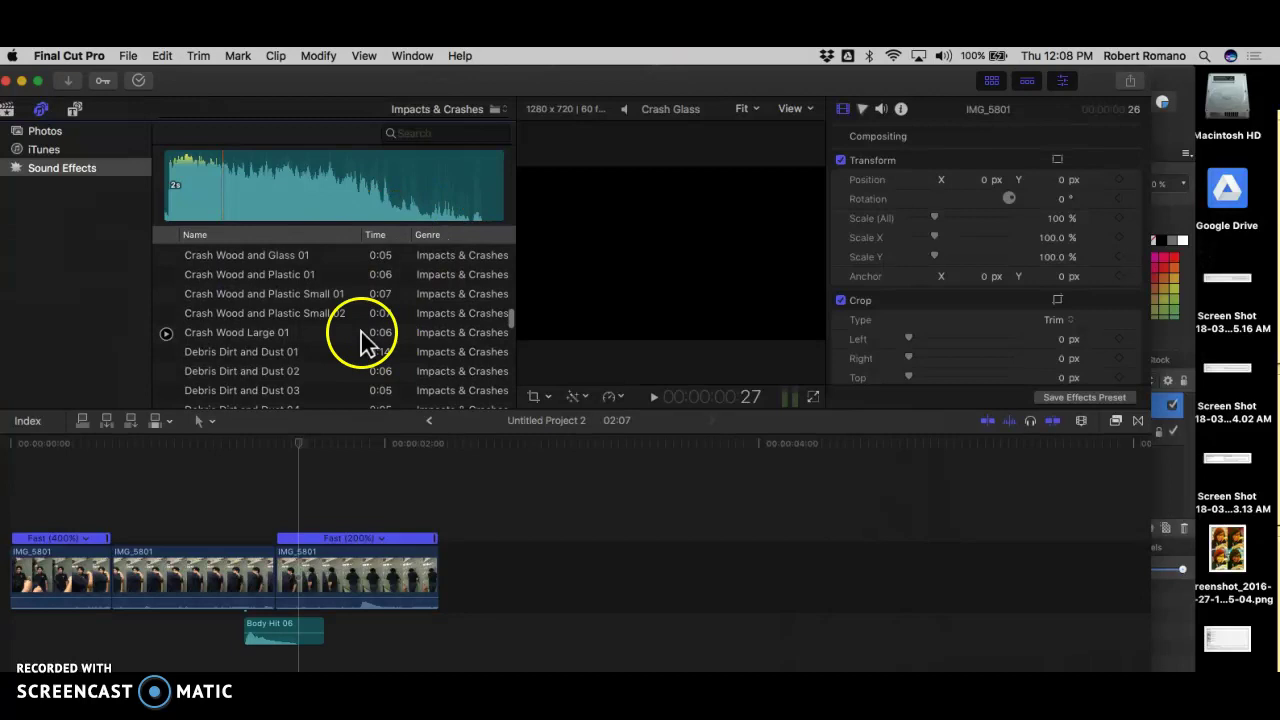
scroll(336, 350, "down", 10)
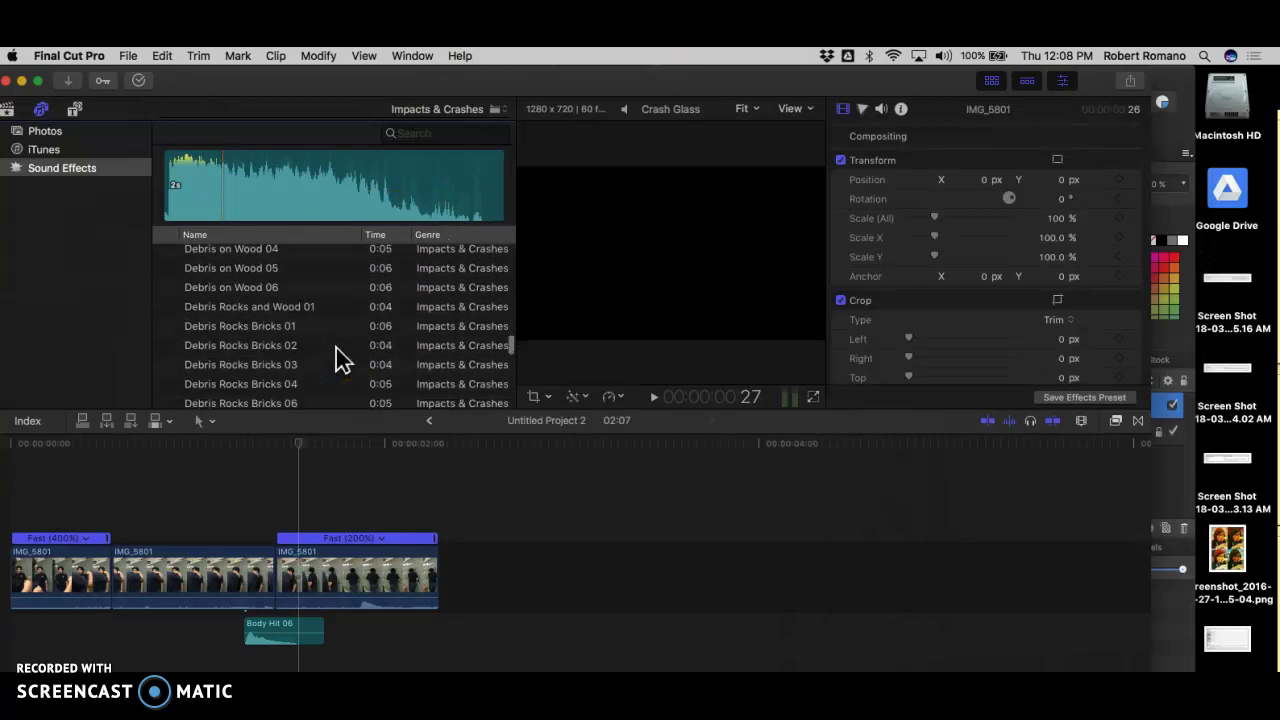
scroll(336, 348, "up", 8)
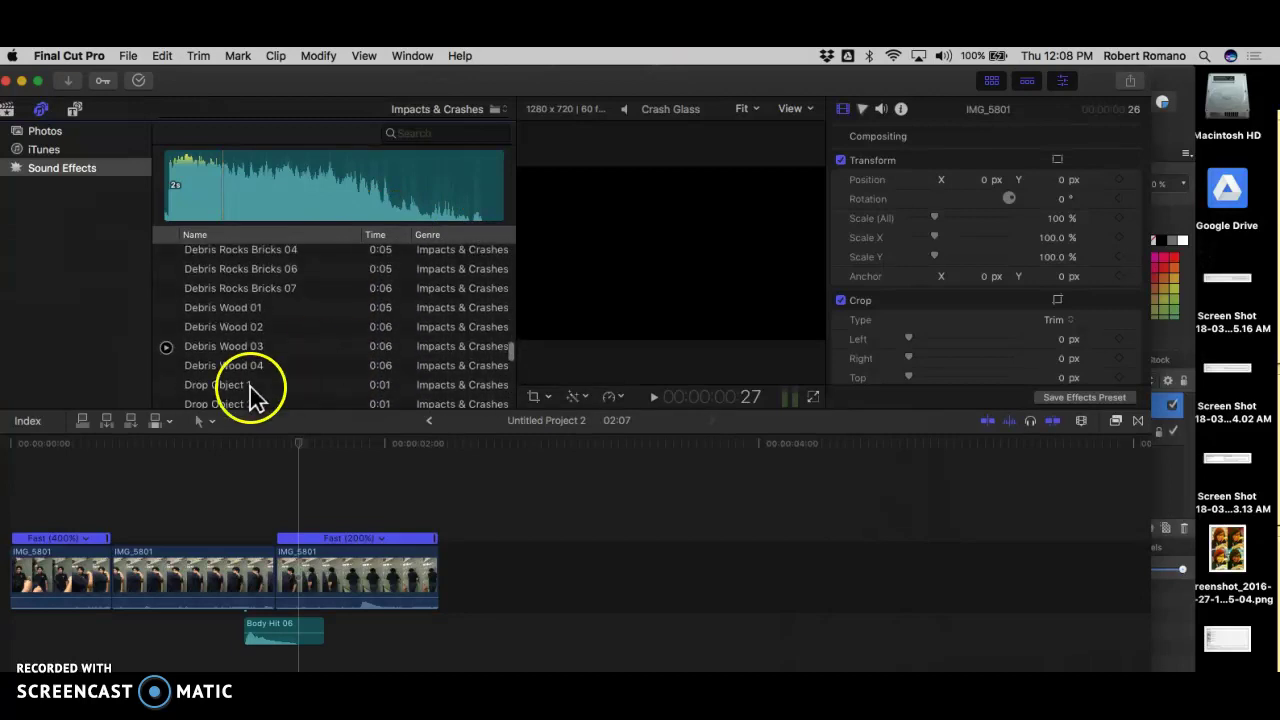
left_click(166, 386)
Preview the Impact Hit and Impact Knock sound effects further down the list.
scroll(179, 382, "down", 5)
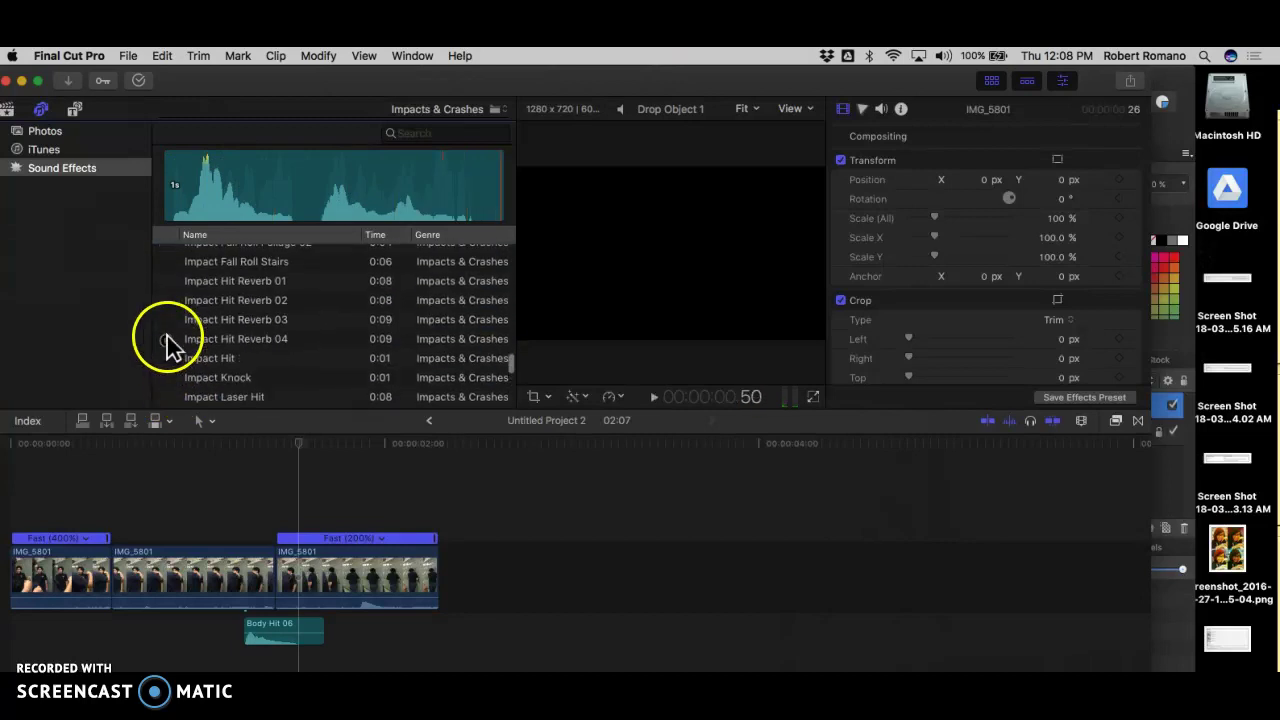
left_click(168, 358)
left_click(170, 379)
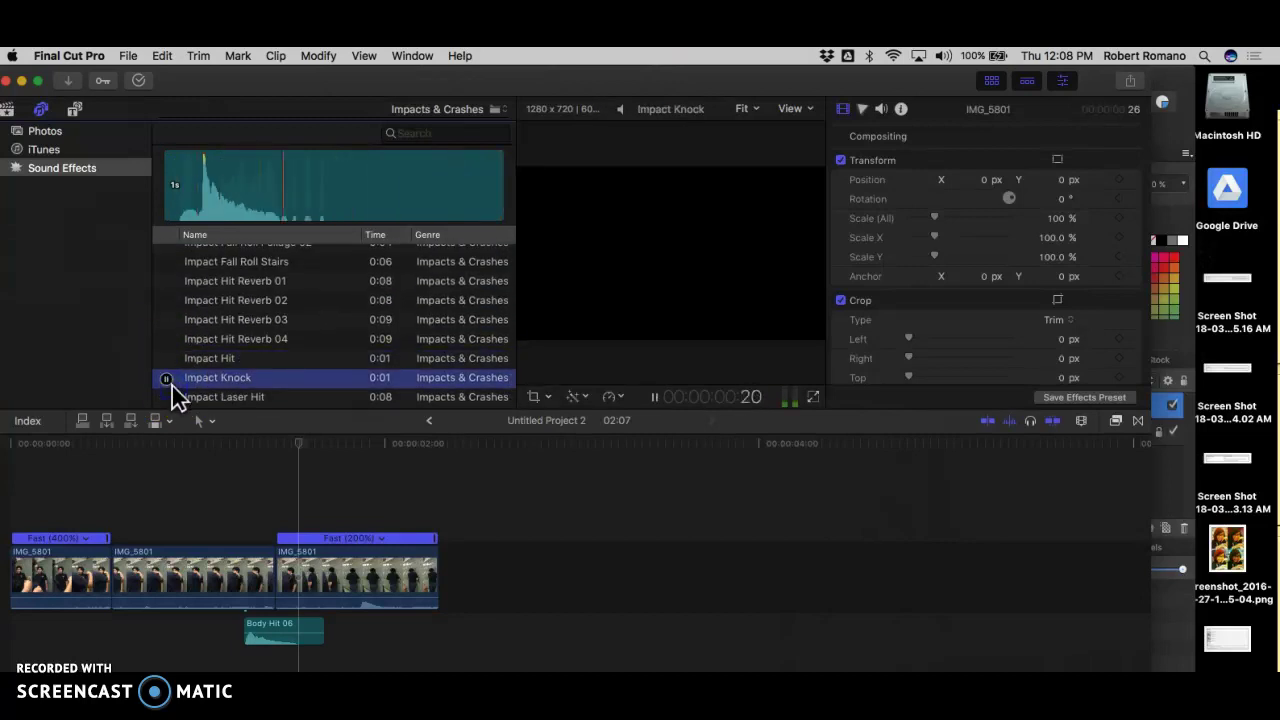
Preview the Impact Slap sound effect and add it to the timeline beneath the middle of the third segment.
scroll(172, 386, "down", 5)
scroll(172, 386, "down", 5)
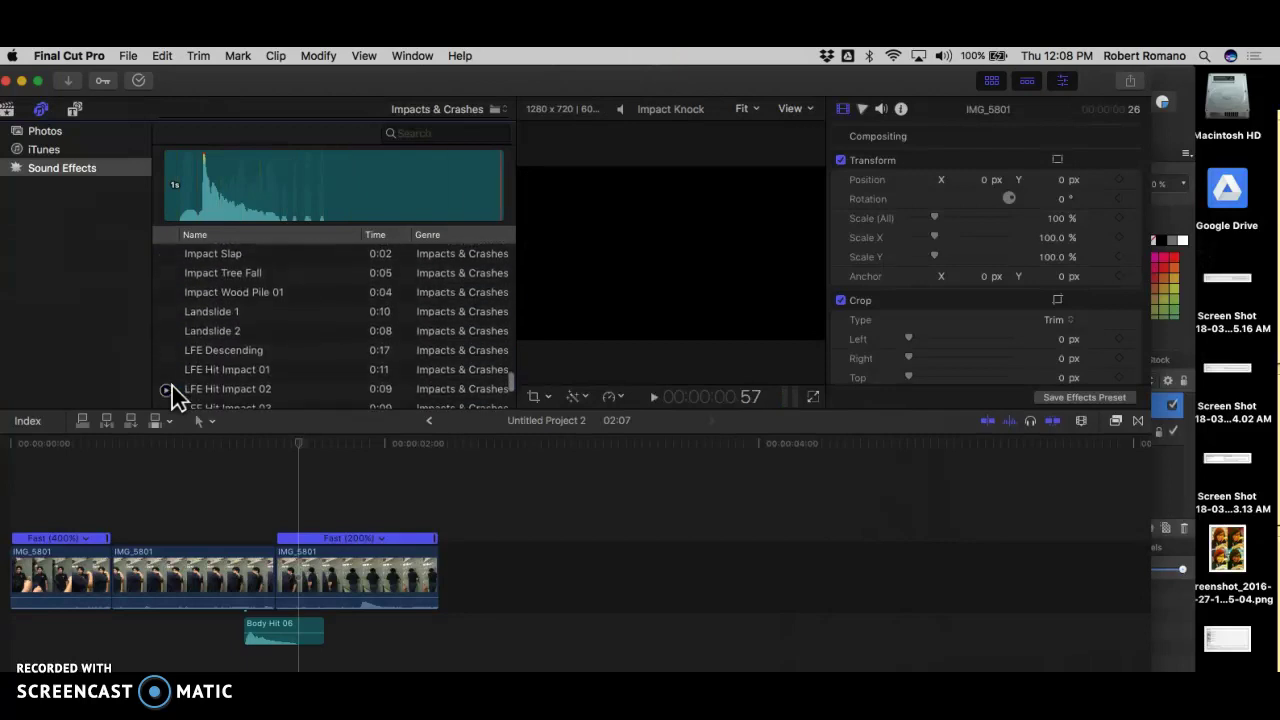
scroll(171, 345, "up", 2)
left_click(169, 315)
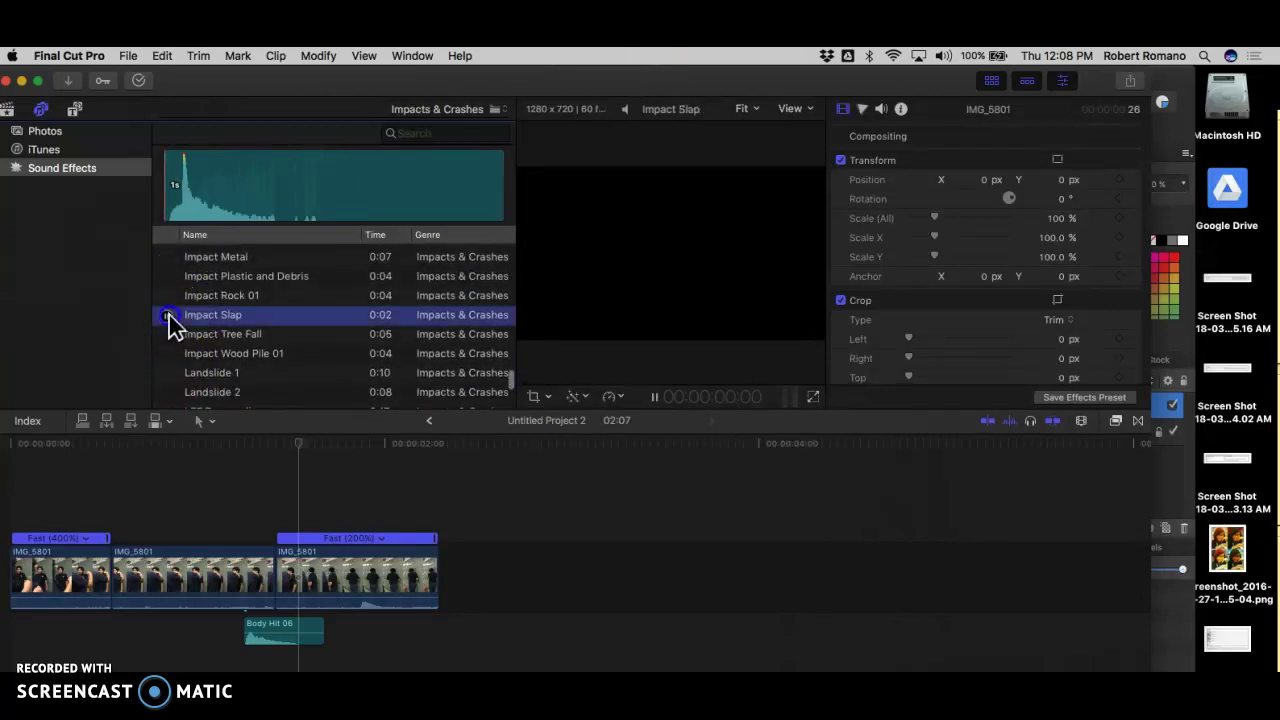
left_click_drag(197, 320, 355, 640)
Play the sequence from the second segment to check the timing of the Impact Slap sound.
left_click(335, 599)
key("space")
left_click(233, 585)
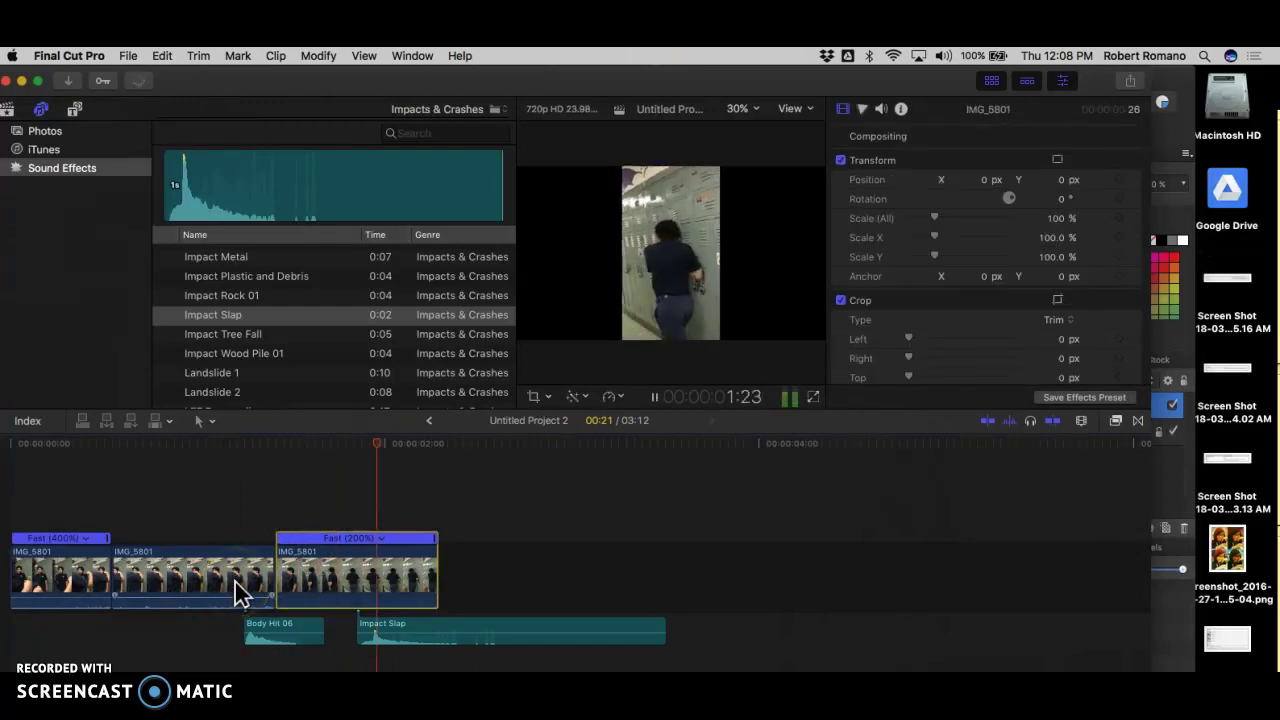
key("space")
Try to shift the Impact Slap sound earlier, replay that part, and select the sound clip under the third segment.
left_click_drag(384, 633, 330, 620)
key("space")
key("space")
left_click(328, 614)
left_click(379, 630)
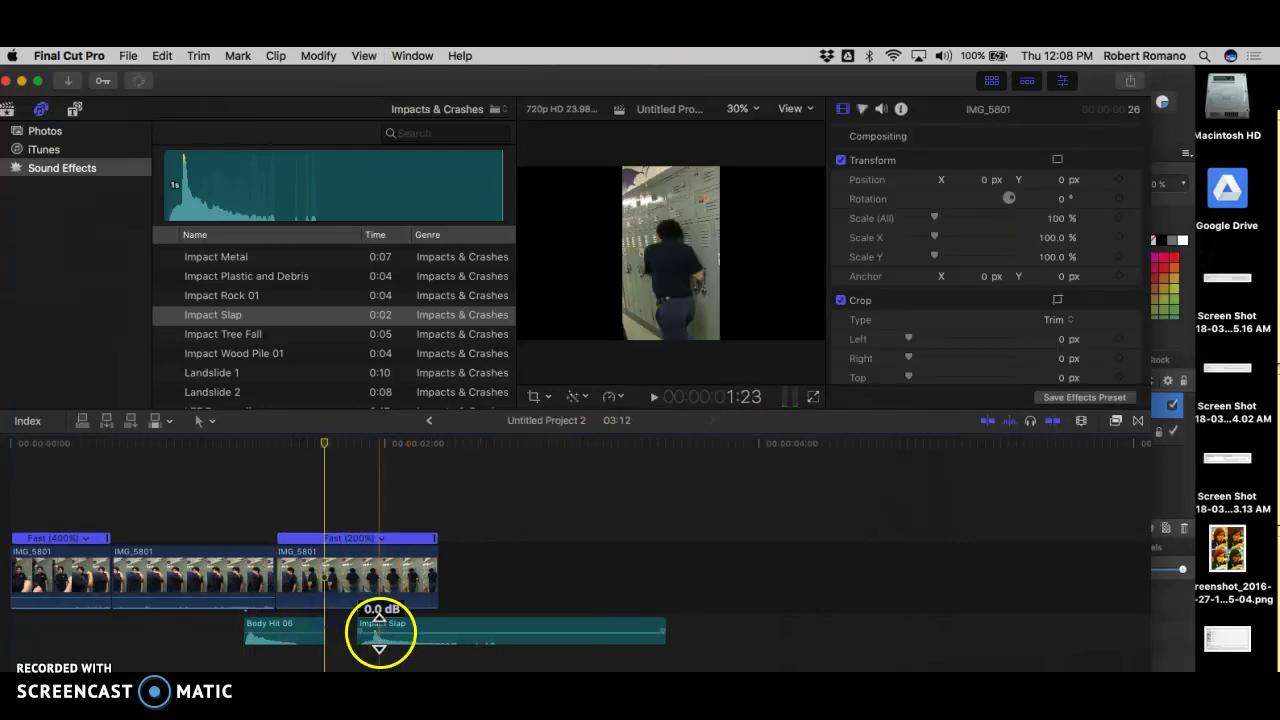
left_click(415, 628)
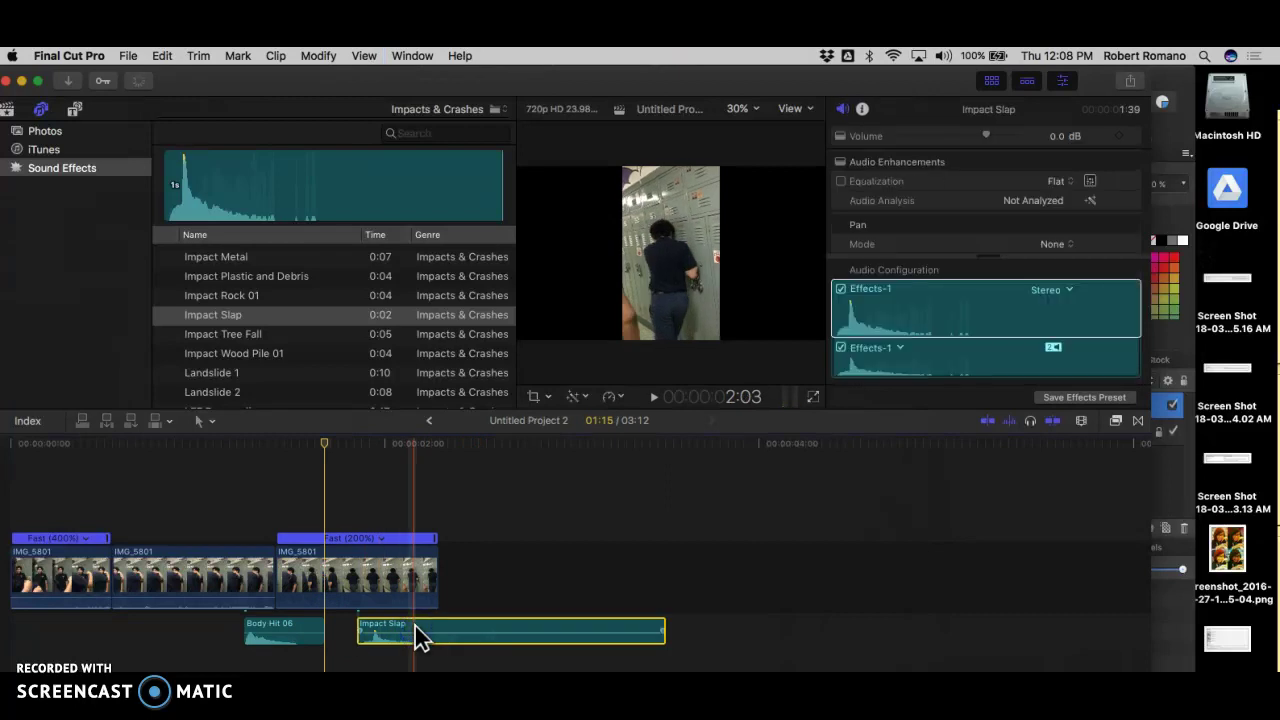